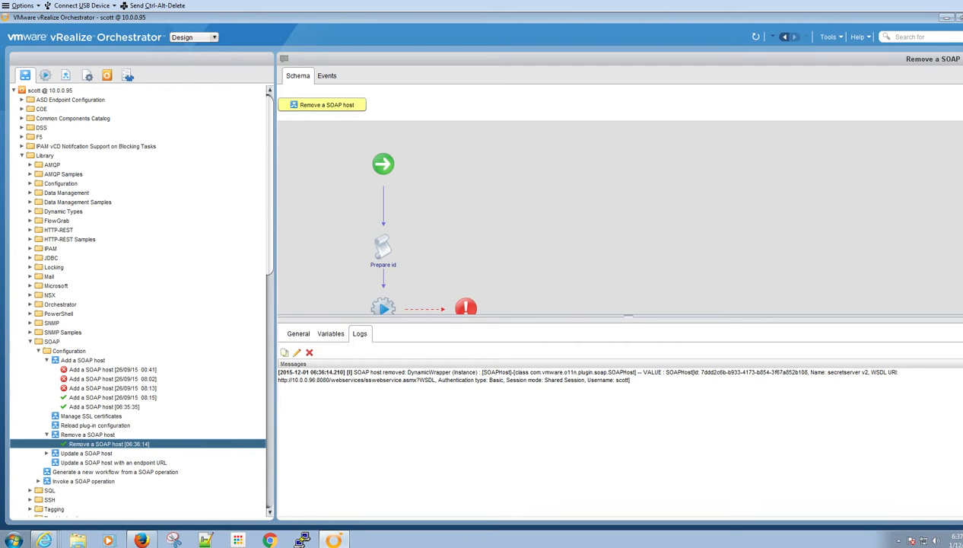
- Switch to Thycotic Secret Server to view the virtualiseme folder's secrets, and return to vRealize Orchestrator
mouse_move(44, 540)
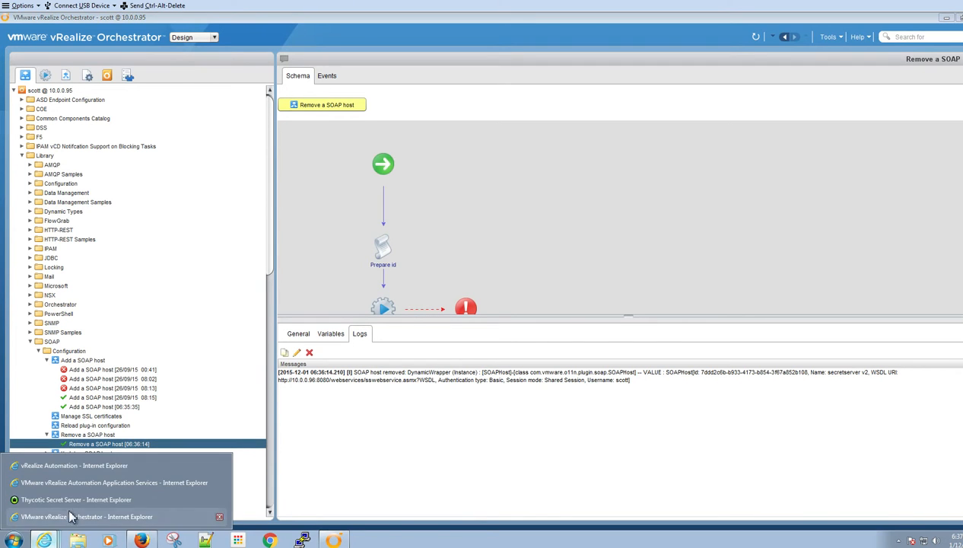
click(91, 497)
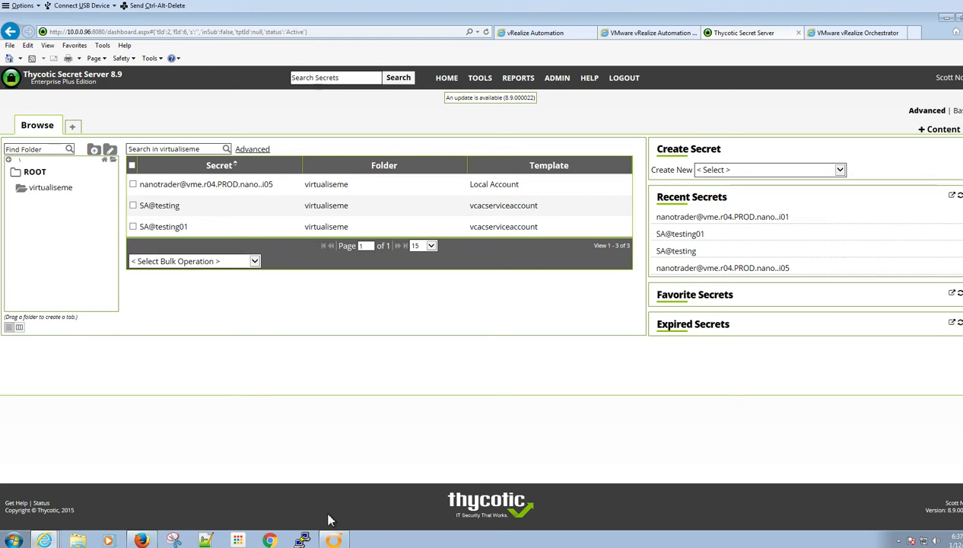
click(334, 539)
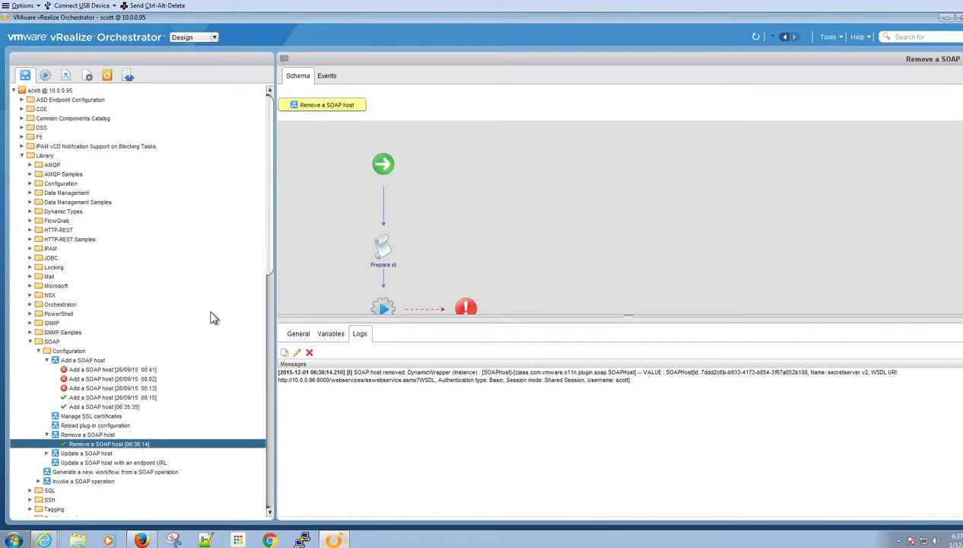
- Examine the details and available operations of the secretserver host in the SOAP plug-in inventory
click(128, 75)
click(23, 157)
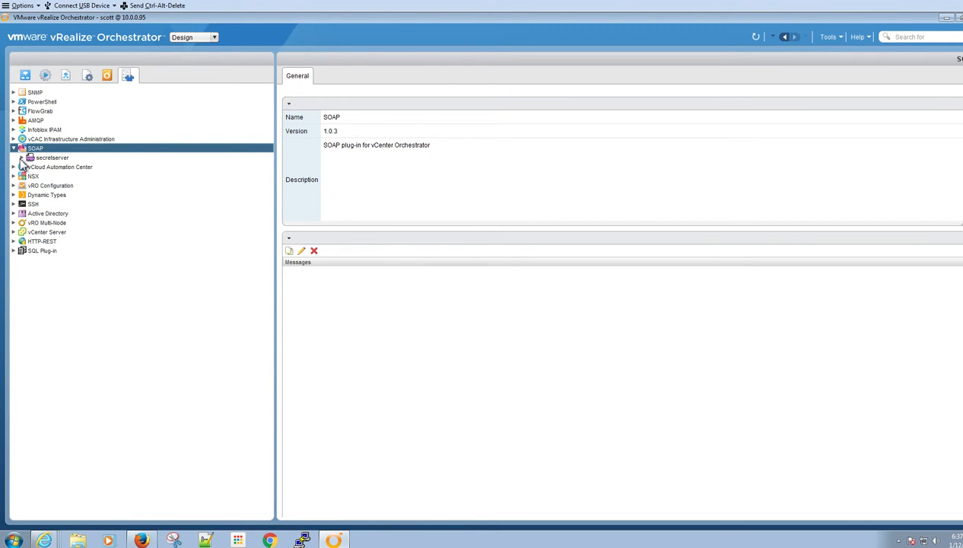
double_click(52, 157)
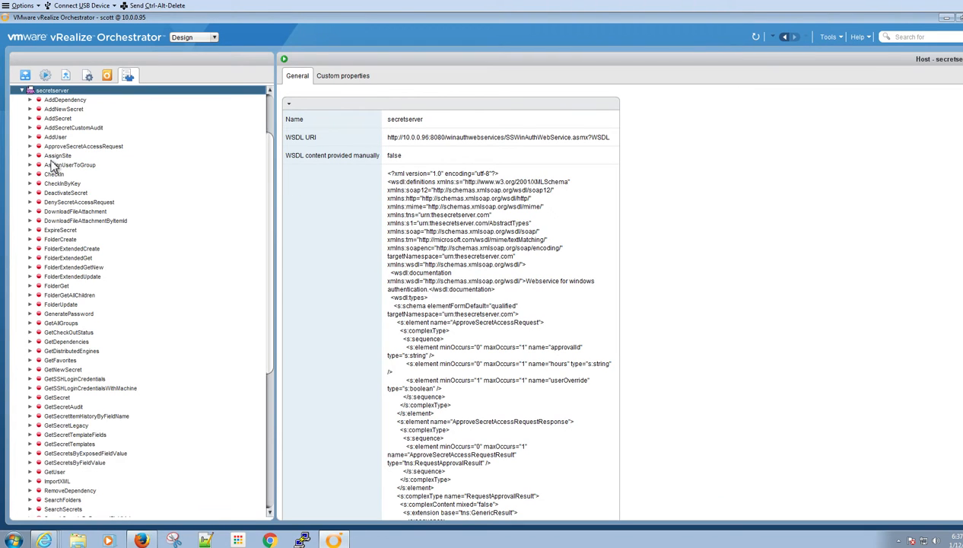
drag(271, 195, 267, 157)
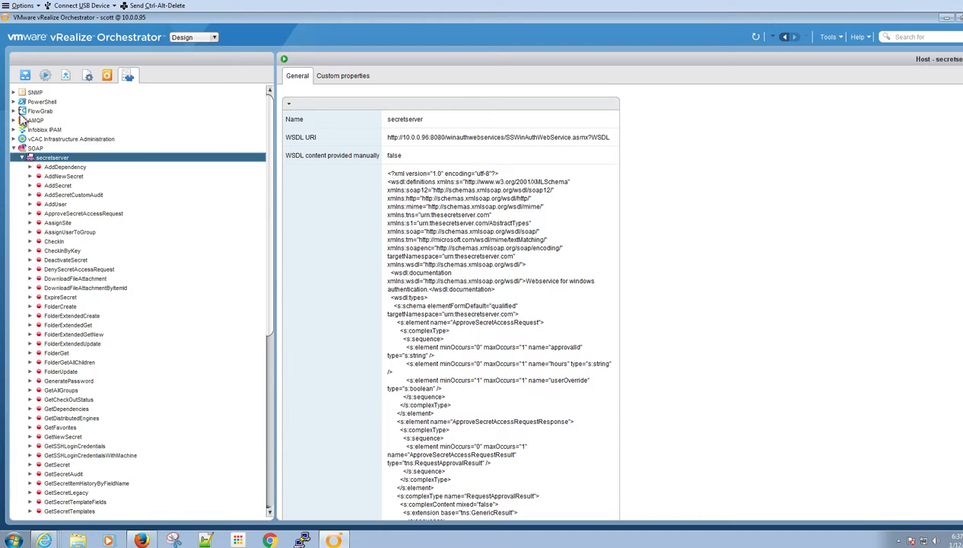
- Rerun the latest Add a SOAP host run with its secretserver v2 name and WSDL URI, proceeding to the user credentials
click(26, 77)
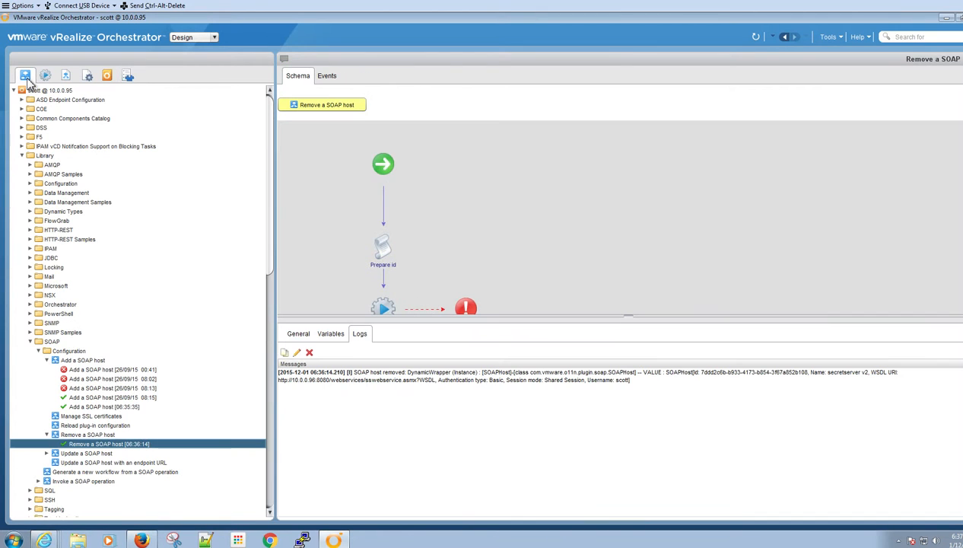
right_click(92, 407)
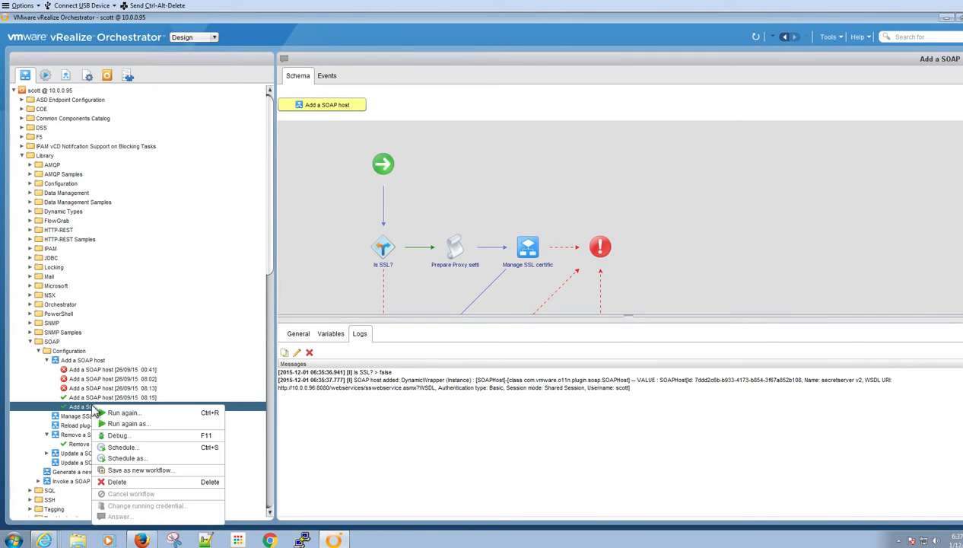
click(161, 424)
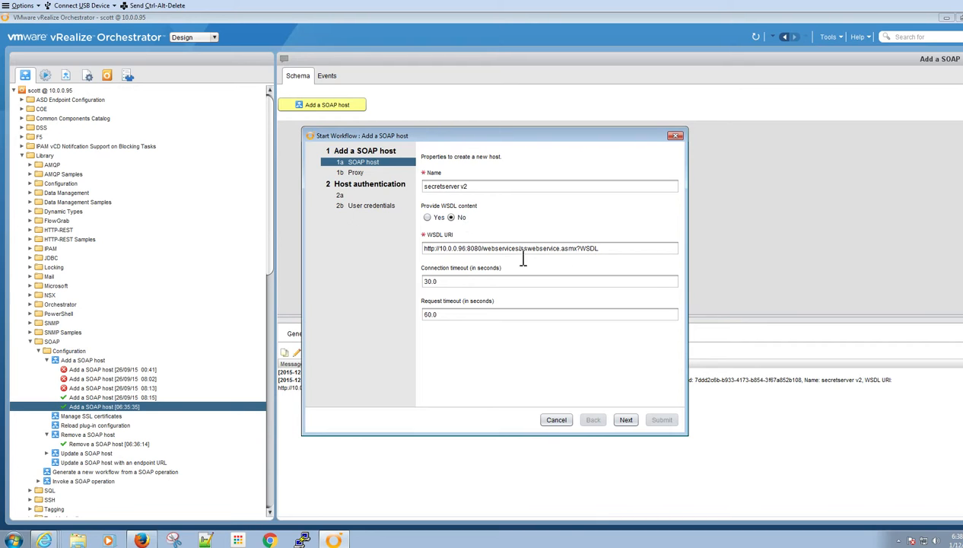
drag(484, 255, 610, 257)
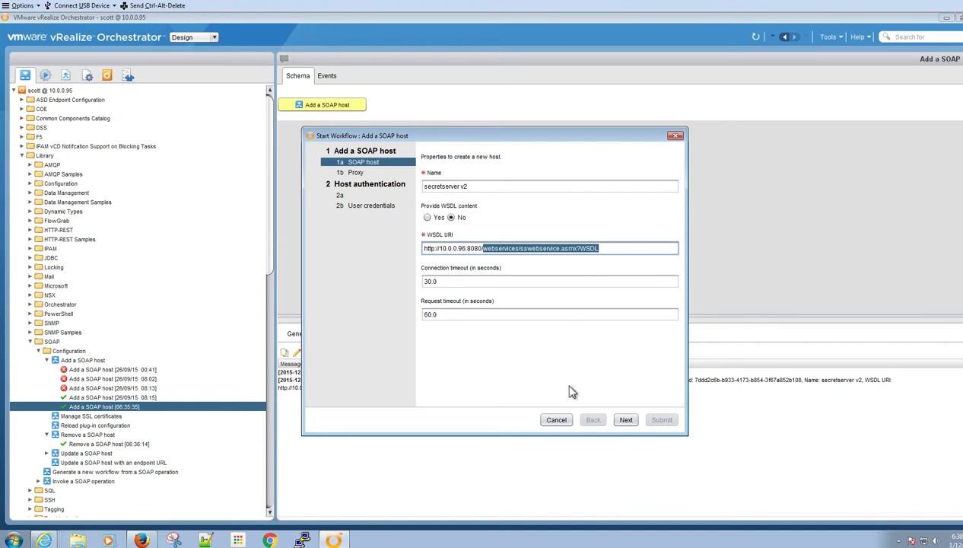
click(626, 421)
click(625, 421)
click(626, 421)
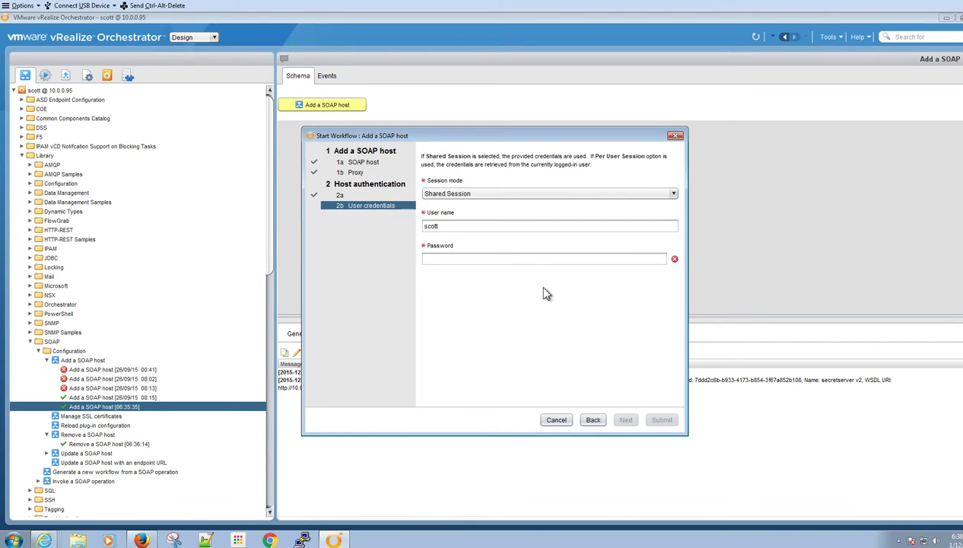
- Enter the SOAP host account's password, review the authentication type, and submit the Add a SOAP host workflow
click(473, 263)
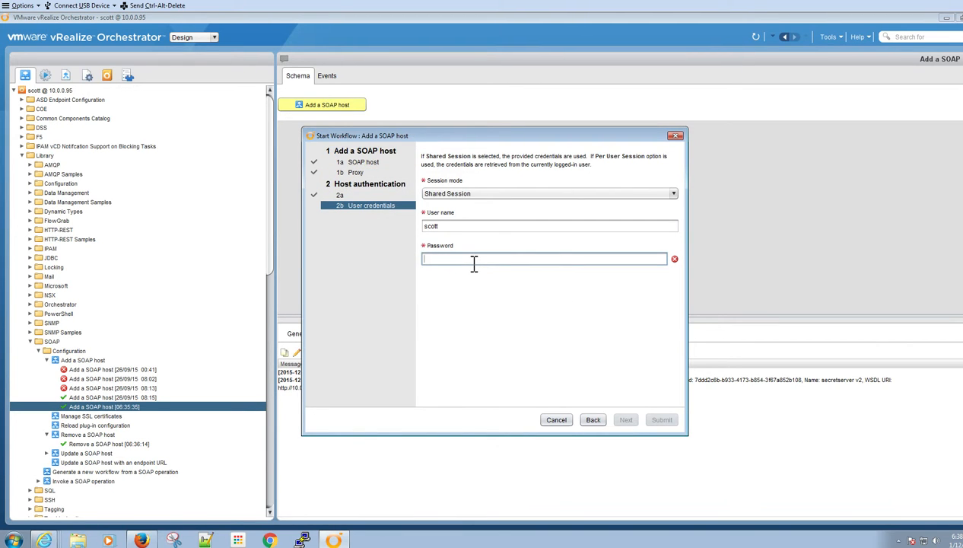
text(***********)
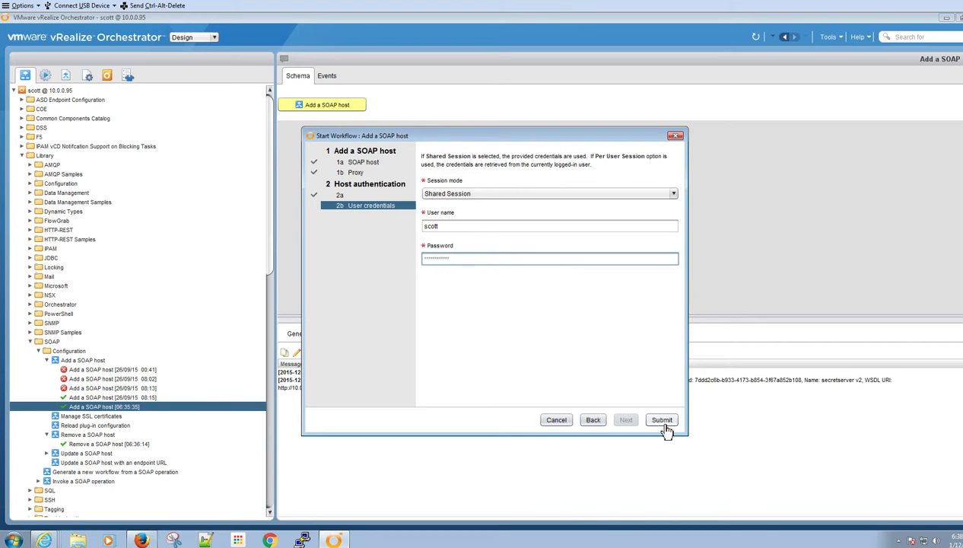
click(592, 423)
click(592, 423)
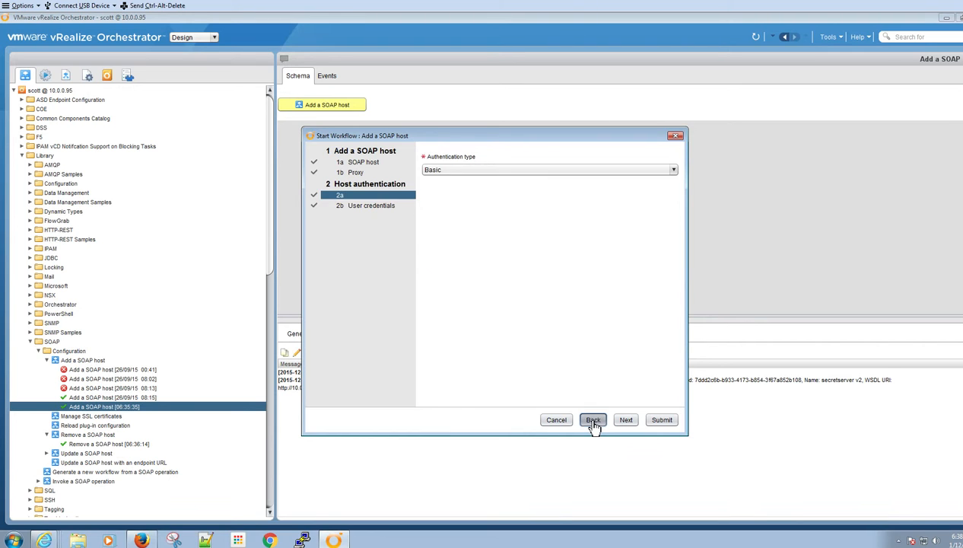
click(592, 423)
click(664, 423)
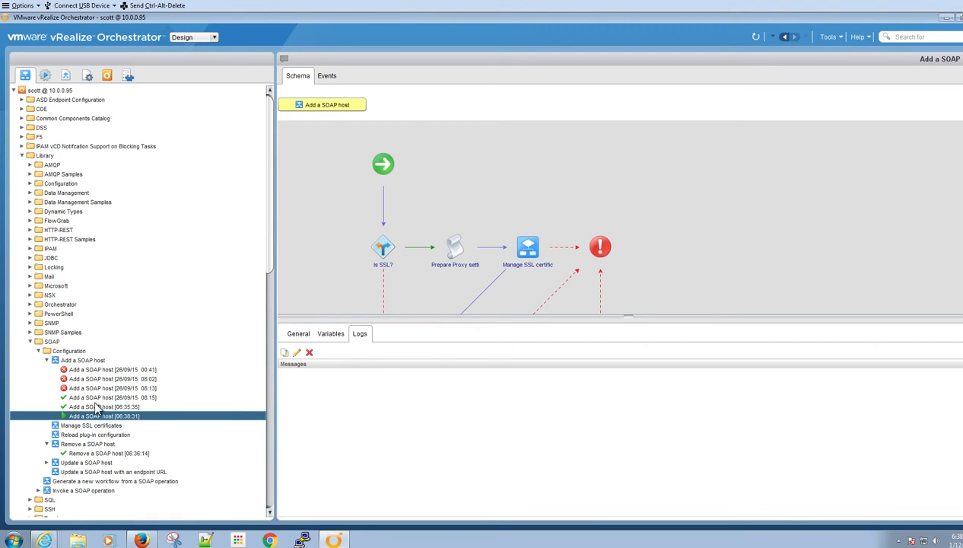
- Reload the SOAP plug-in inventory and expand the secretserver v2 host to check its operations
click(129, 77)
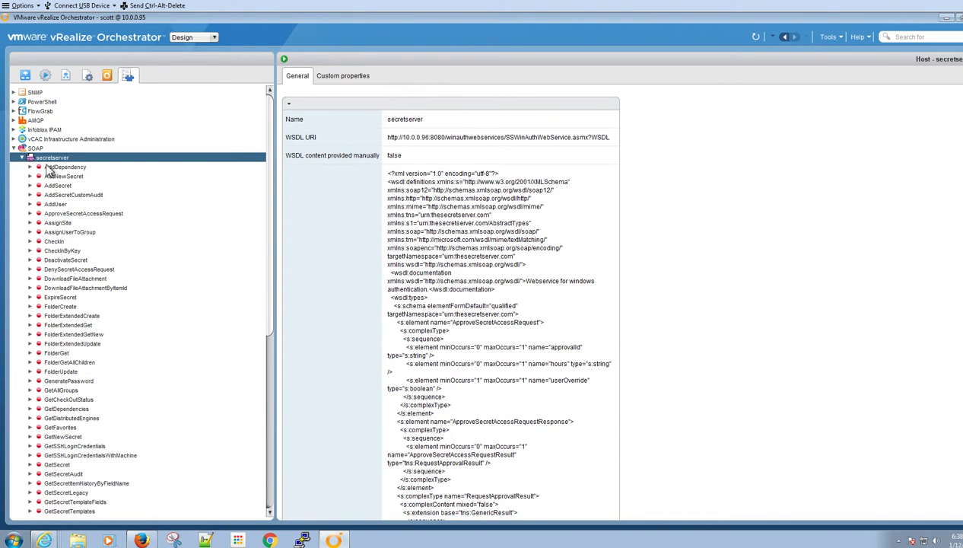
click(22, 157)
click(32, 149)
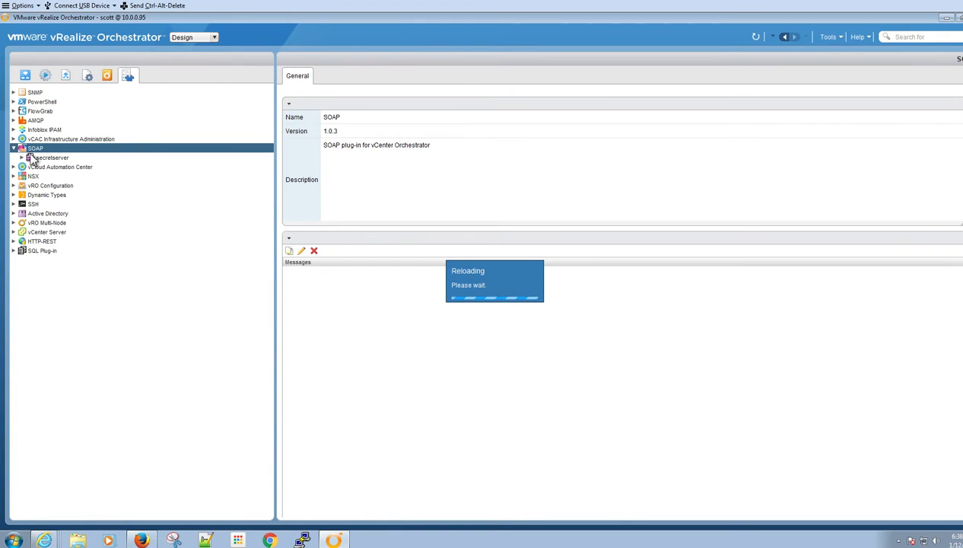
click(14, 148)
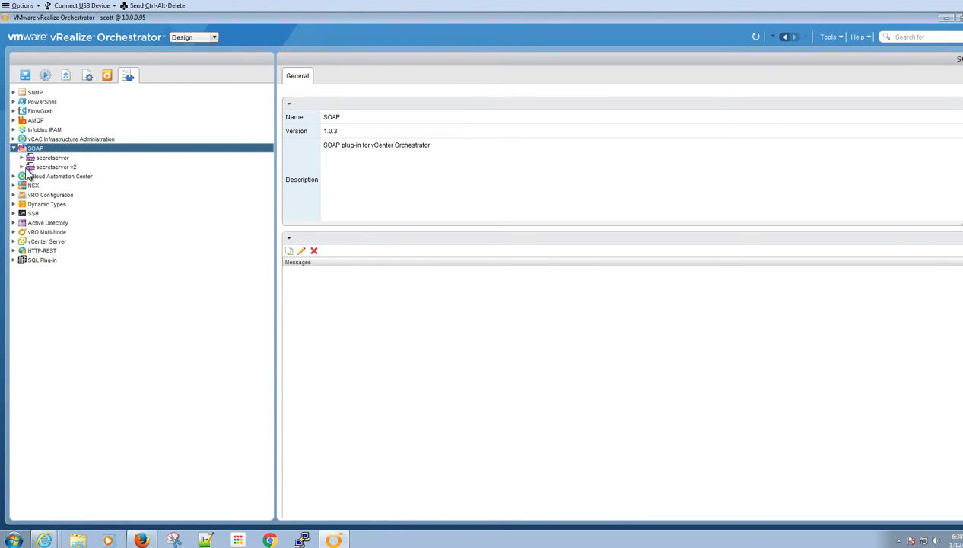
click(21, 166)
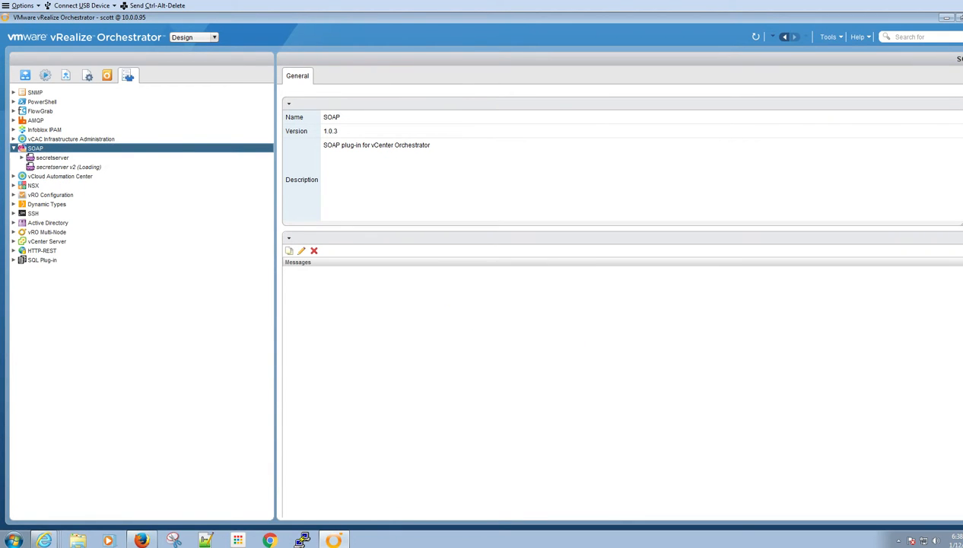
click(23, 167)
- Display the schema of the Request Secret workflow in My Library > Blog > Secret Server
click(25, 76)
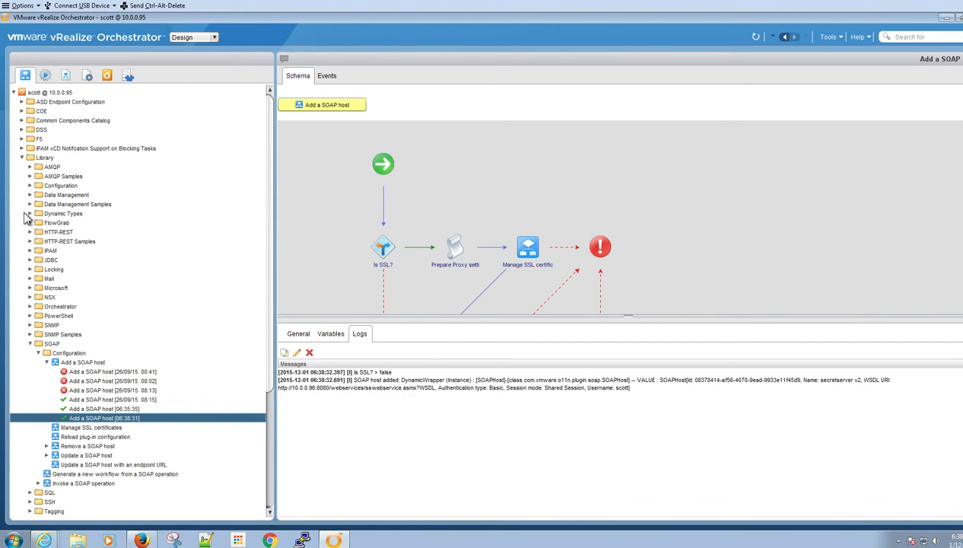
click(23, 159)
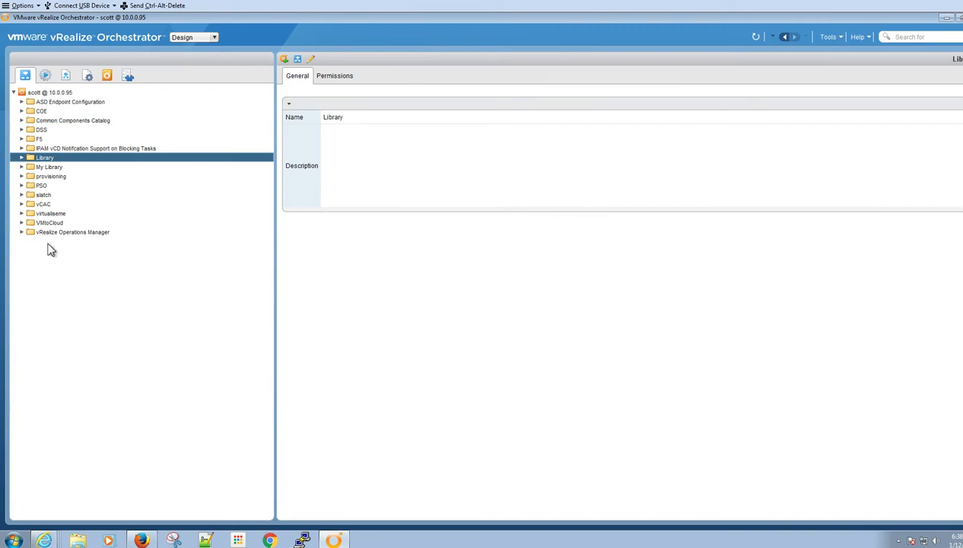
click(21, 166)
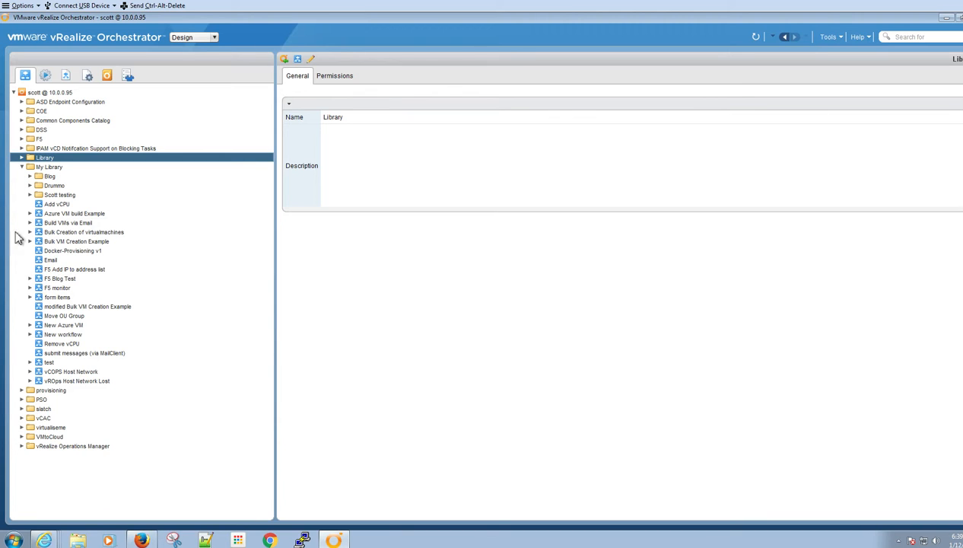
click(29, 175)
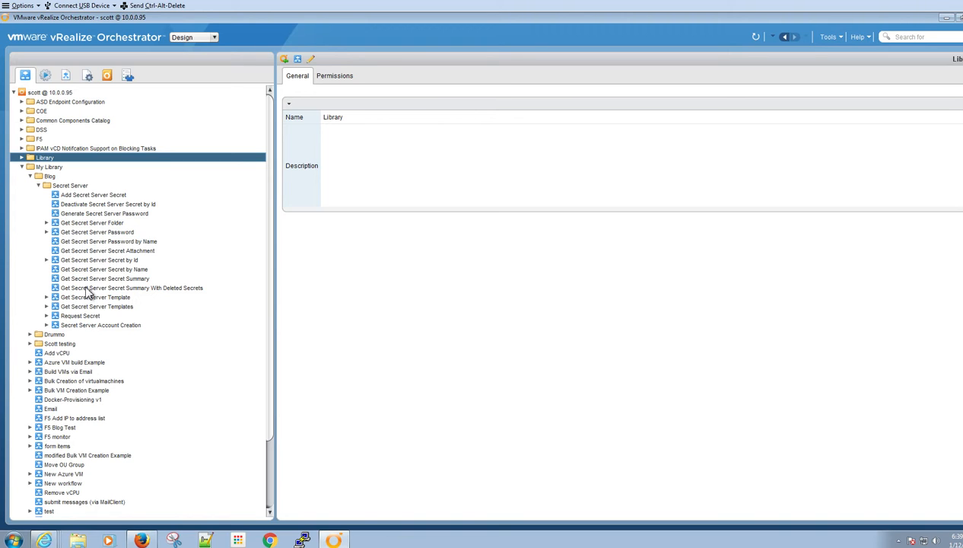
click(77, 316)
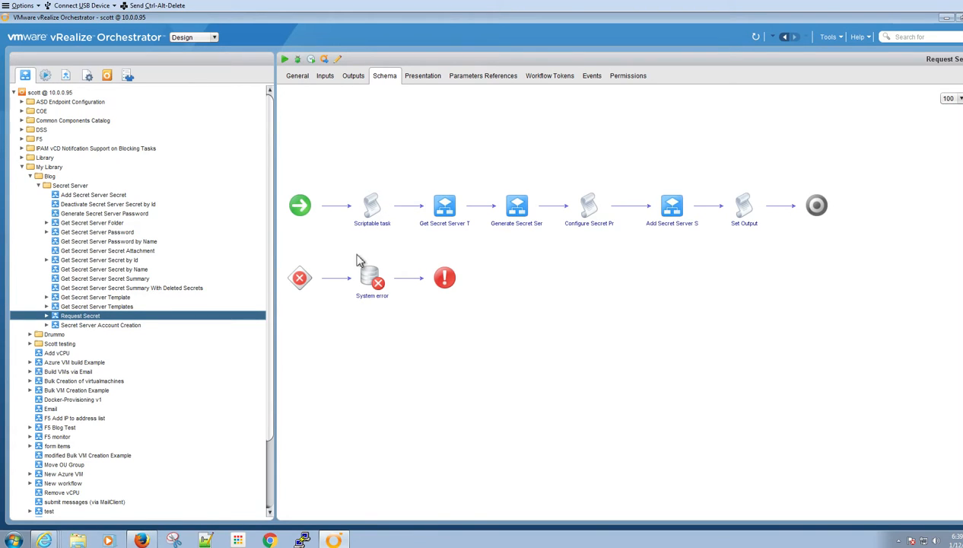
- Review the script of the Configure Secret Property for SS element in the Request Secret workflow and close it
click(450, 214)
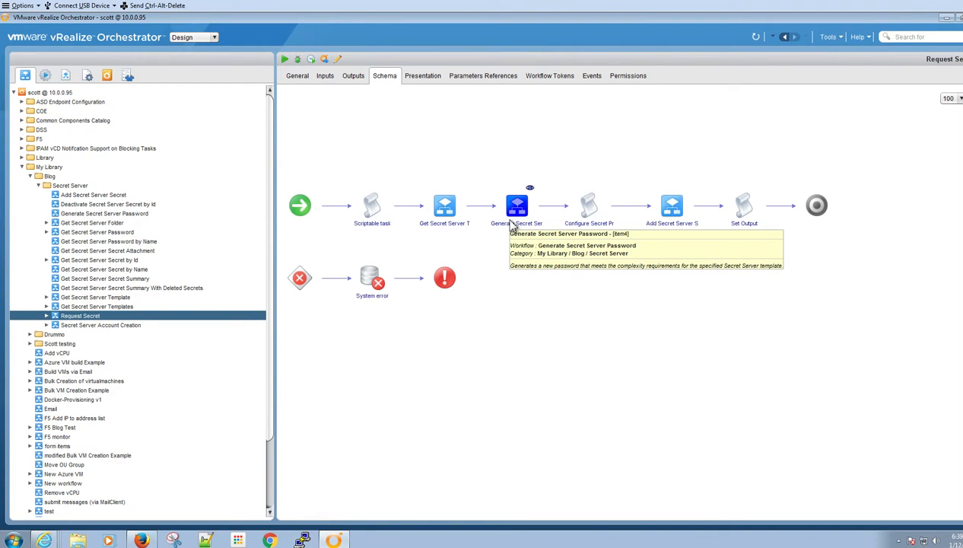
double_click(593, 199)
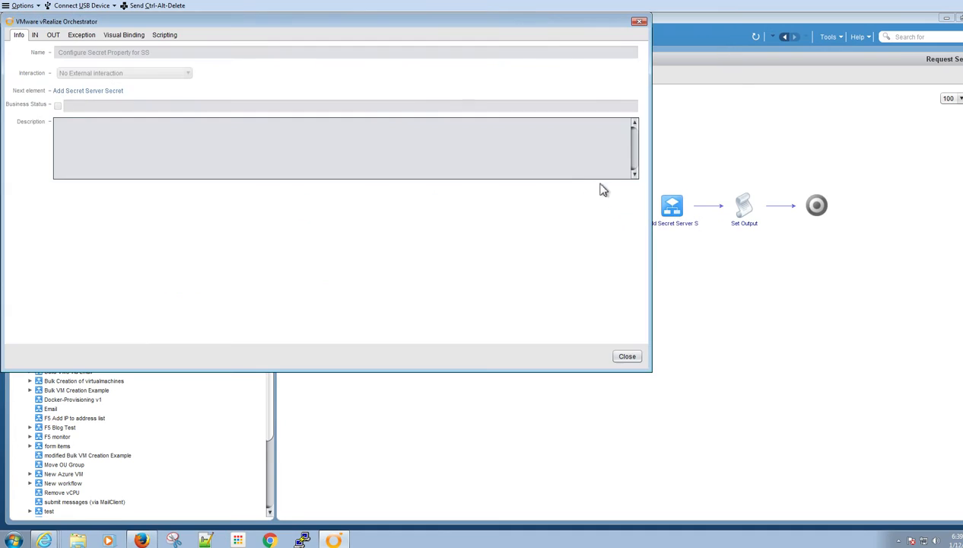
click(170, 36)
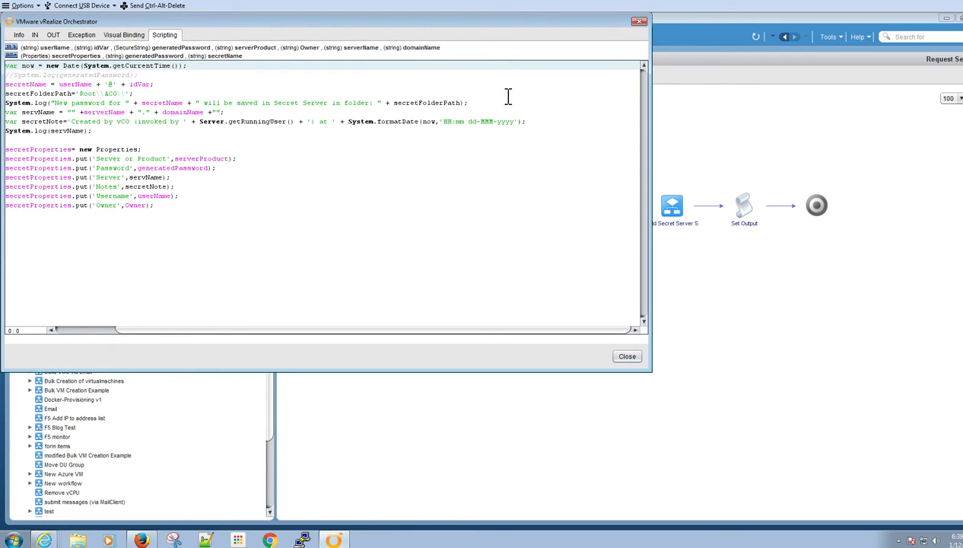
click(626, 356)
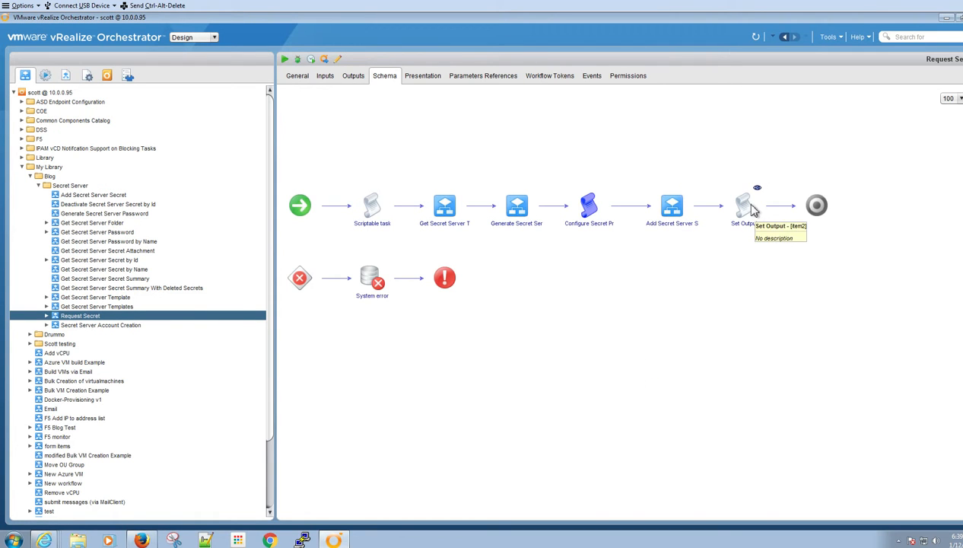
- Switch to Thycotic Secret Server and open the vcacserviceaccount secret template in the Secret Template Designer
click(44, 537)
click(78, 500)
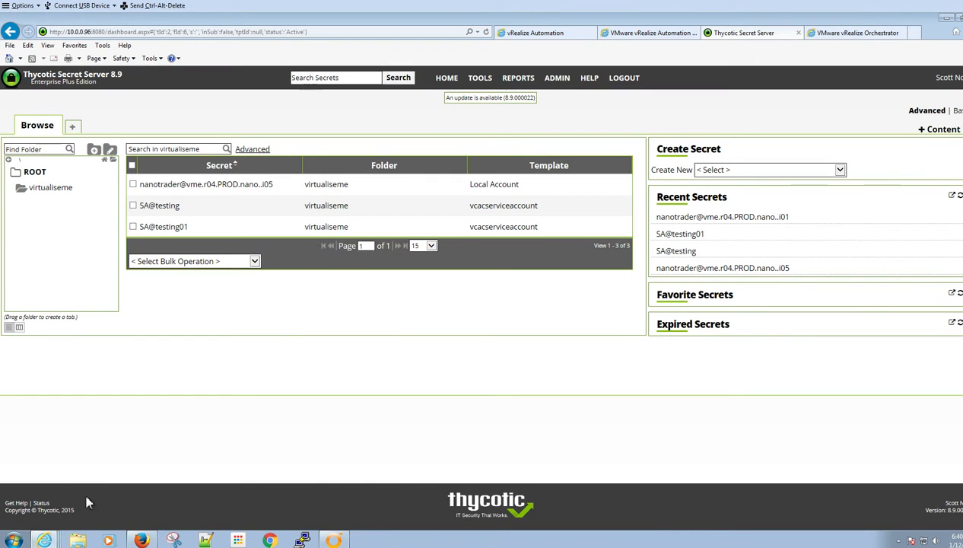
mouse_move(560, 83)
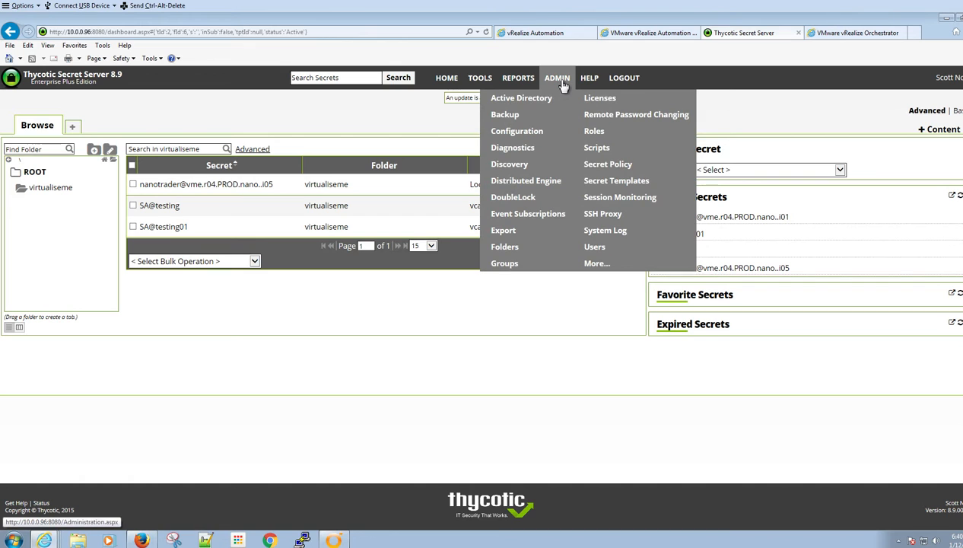
click(611, 187)
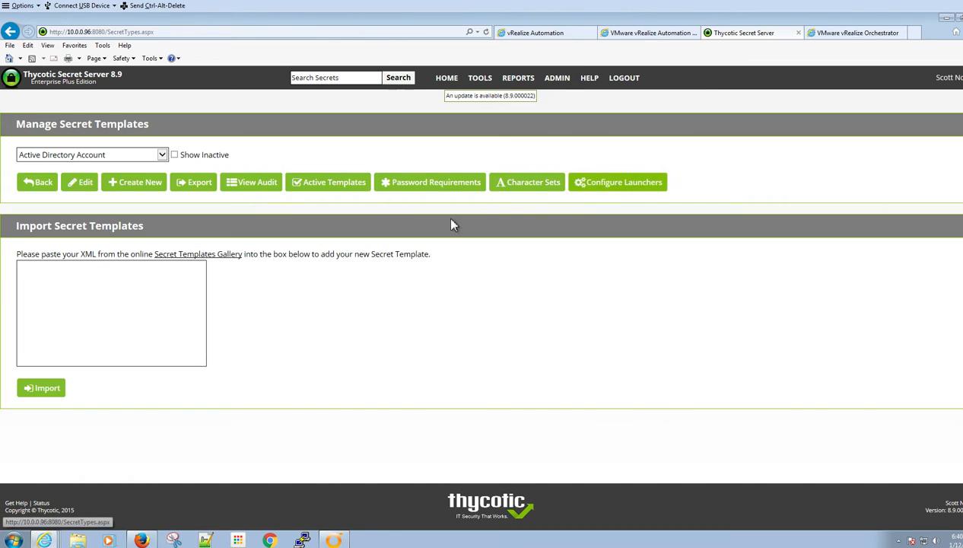
click(162, 155)
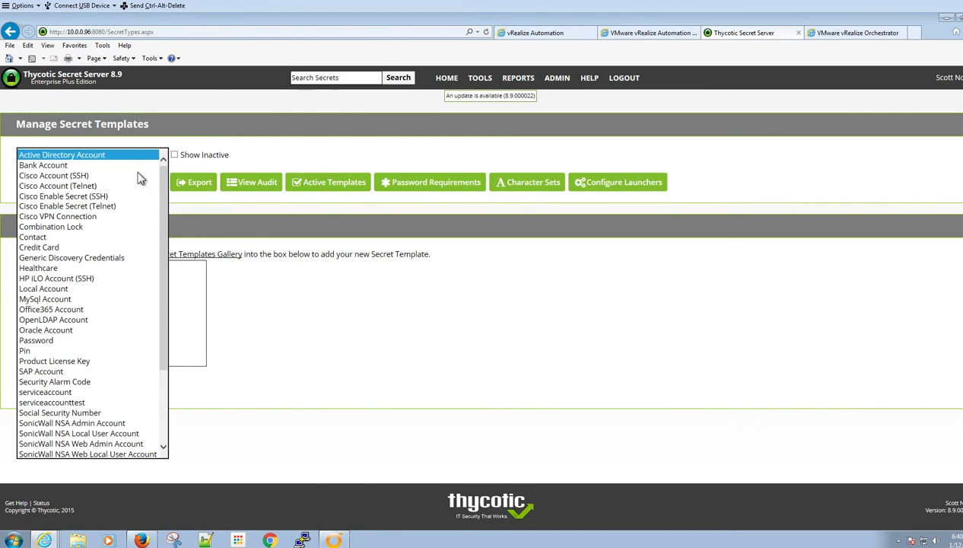
scroll(96, 350, down, 3)
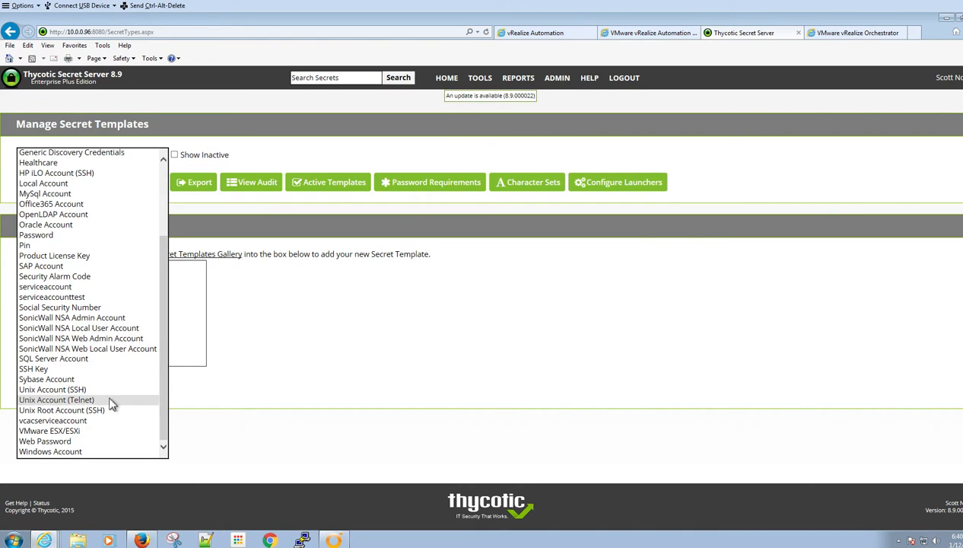
click(92, 421)
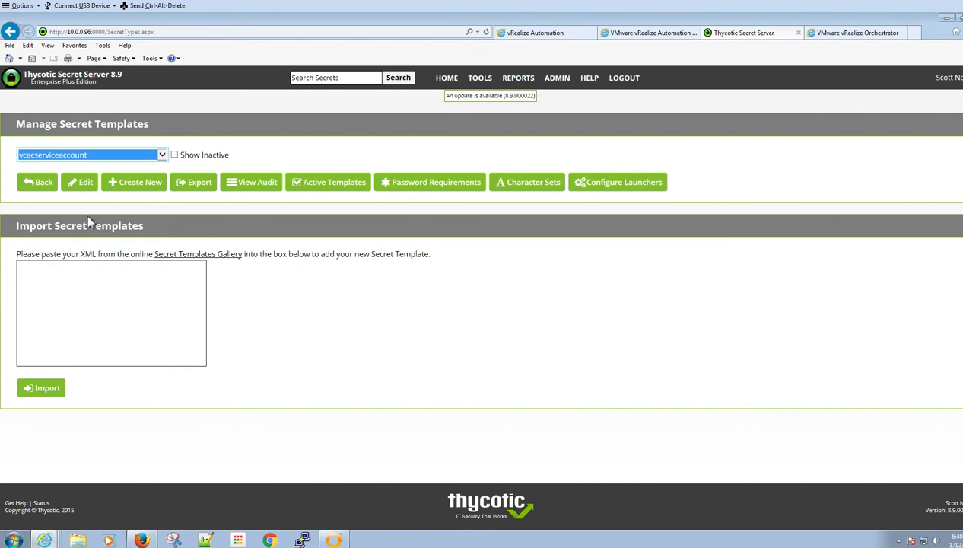
click(86, 192)
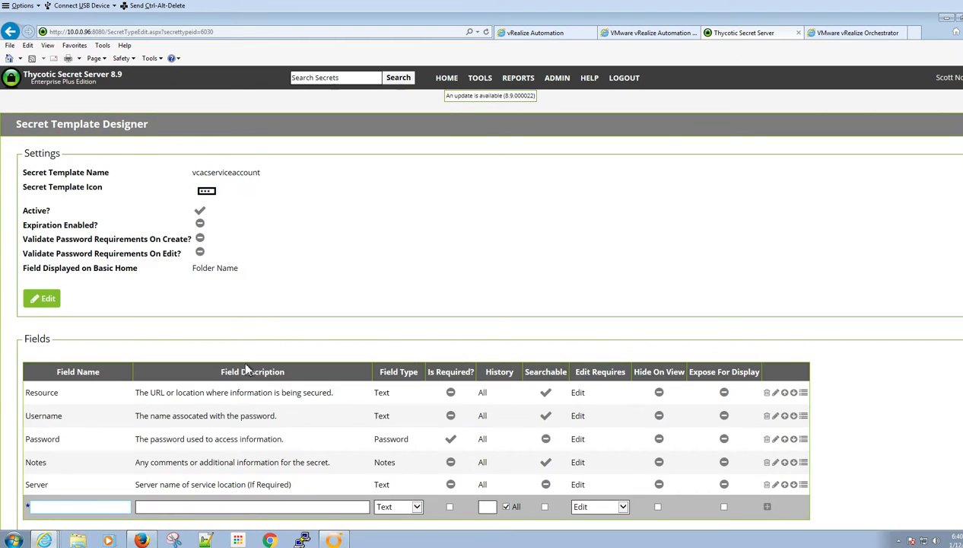
- Examine the fields defined in the vcacserviceaccount secret template
scroll(238, 381, down, 3)
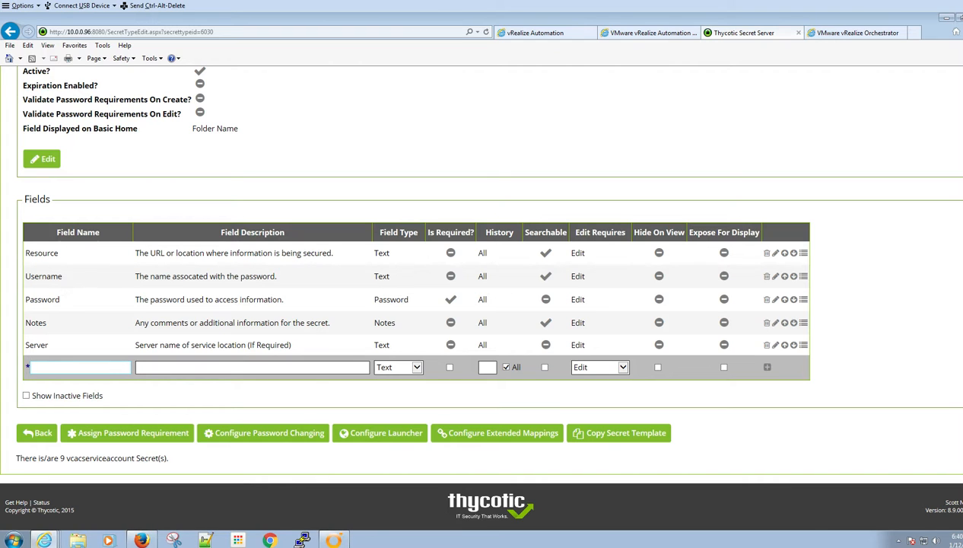
scroll(91, 297, up, 3)
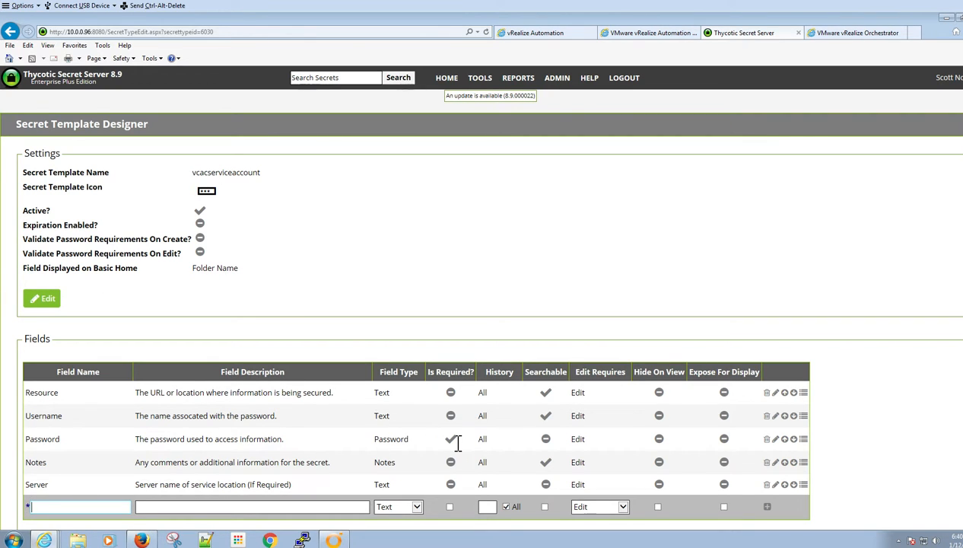
- Switch to vRealize Orchestrator and review the Request Secret workflow's input parameters from serverProduct to passwordTemplateName
click(333, 539)
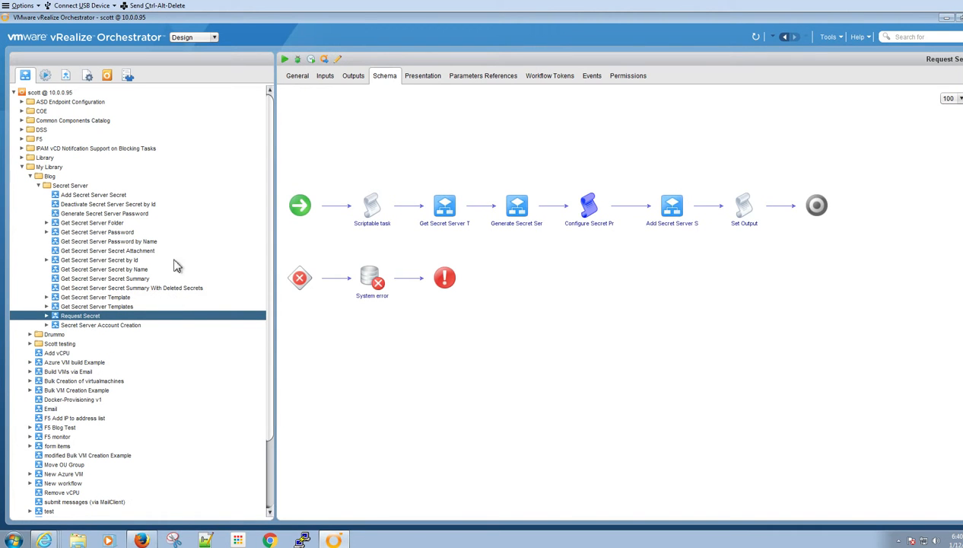
click(334, 79)
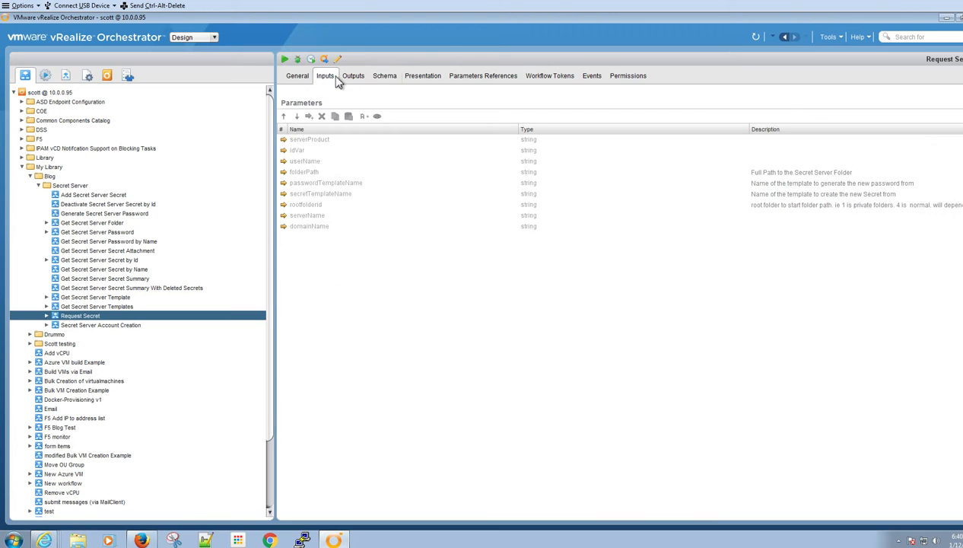
click(347, 142)
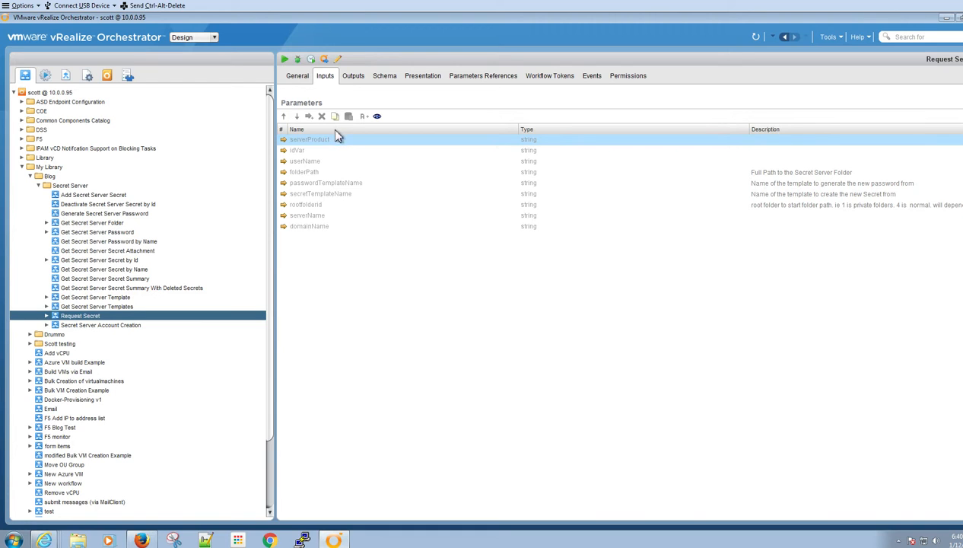
click(316, 152)
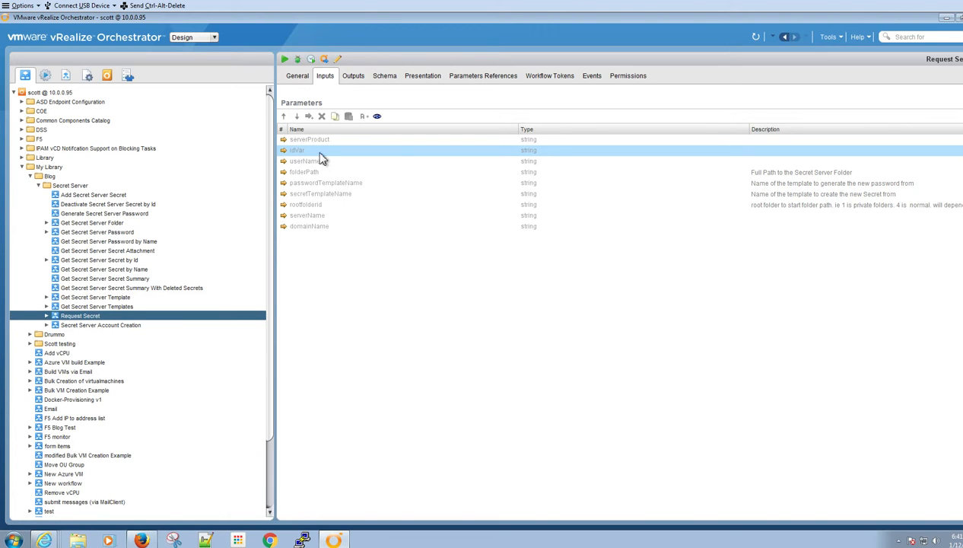
click(326, 162)
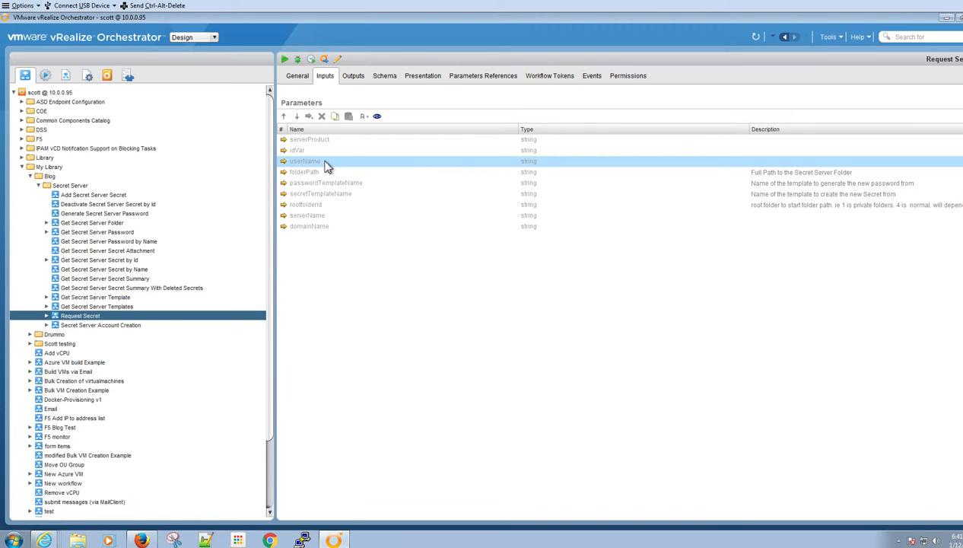
click(322, 175)
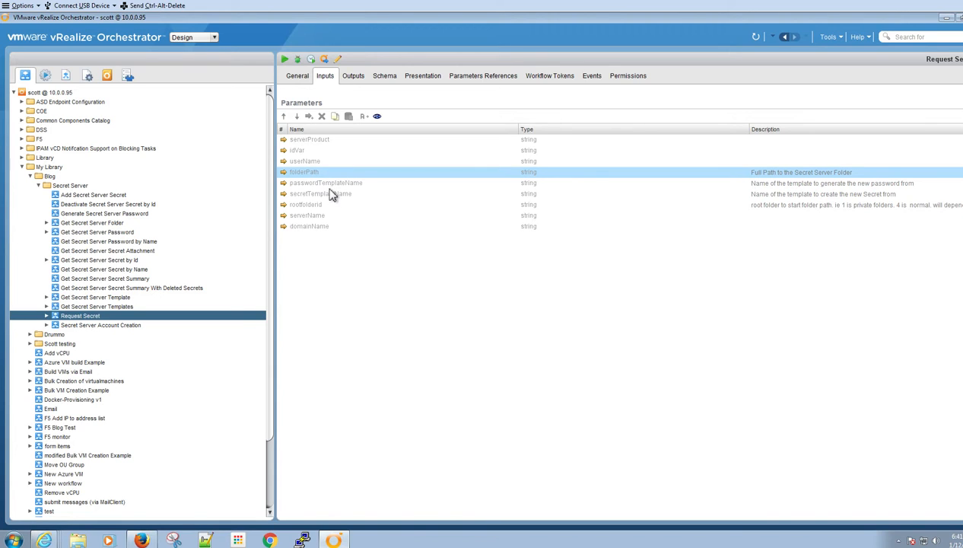
click(367, 186)
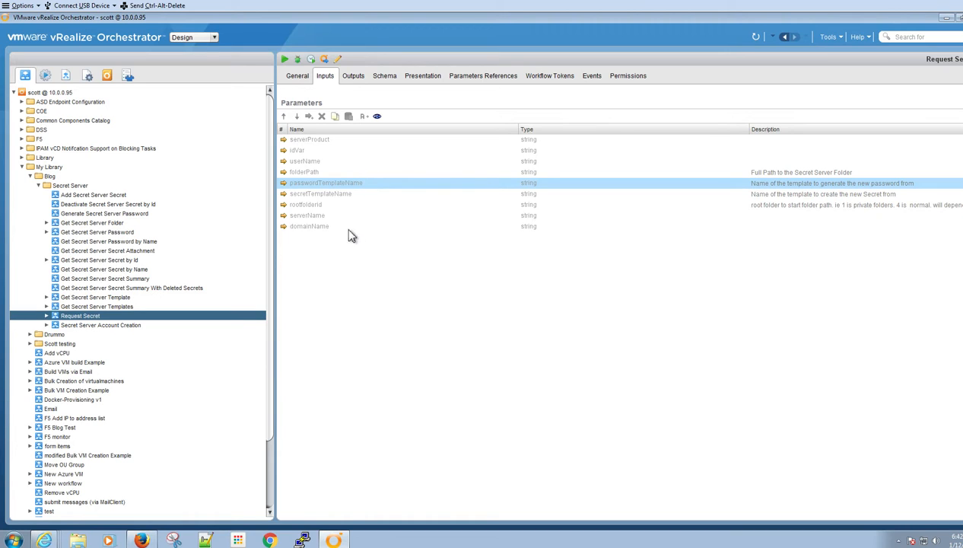
- Start the Request Secret workflow again from its 06:29:49 run and set idVar to dept.sql.test
click(46, 315)
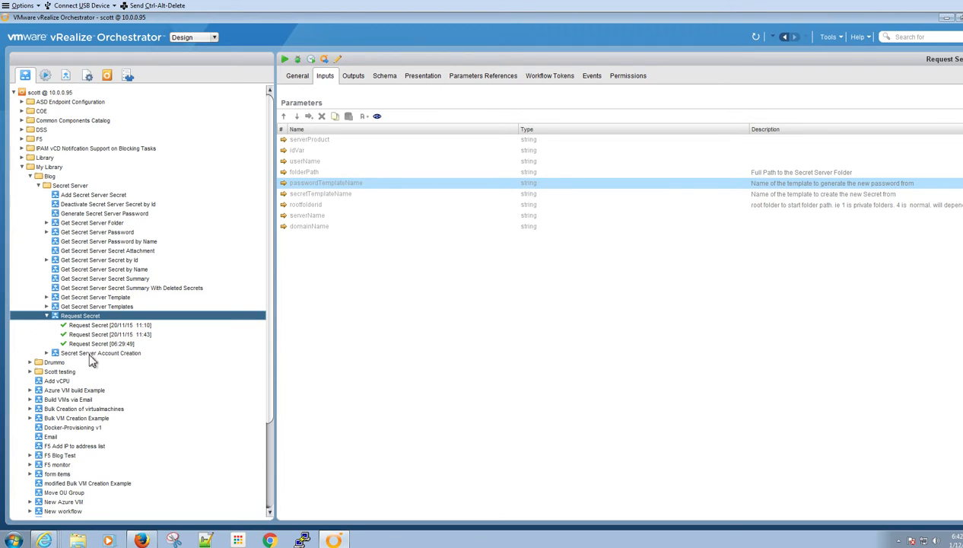
right_click(94, 344)
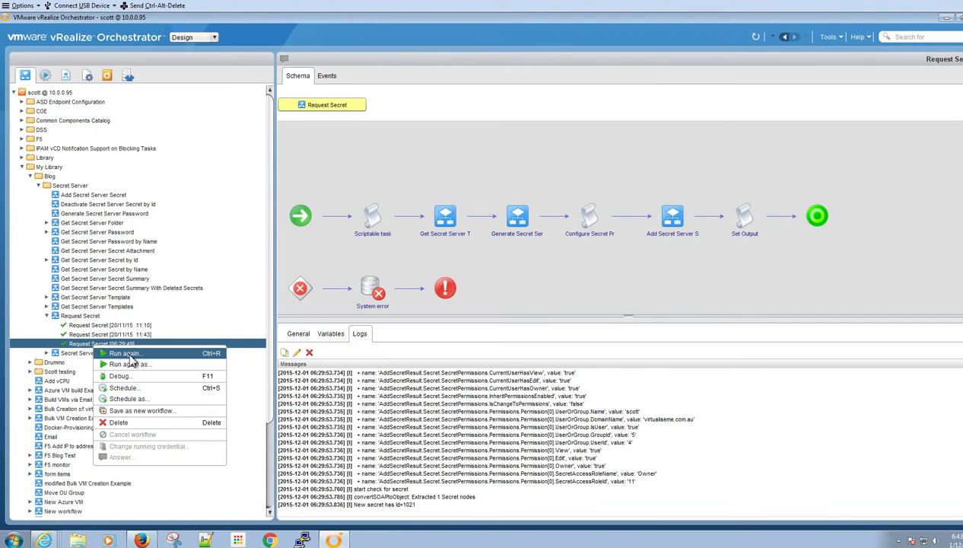
click(131, 352)
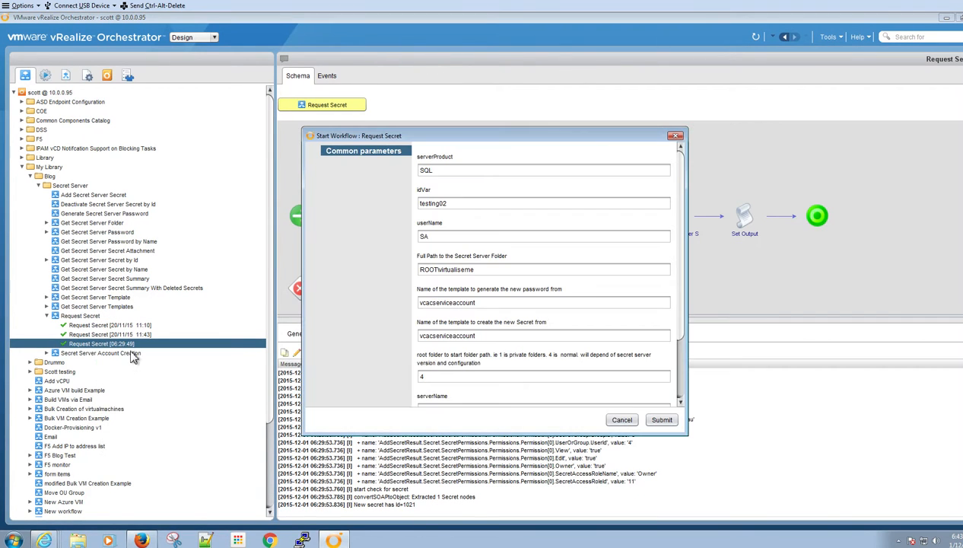
double_click(438, 170)
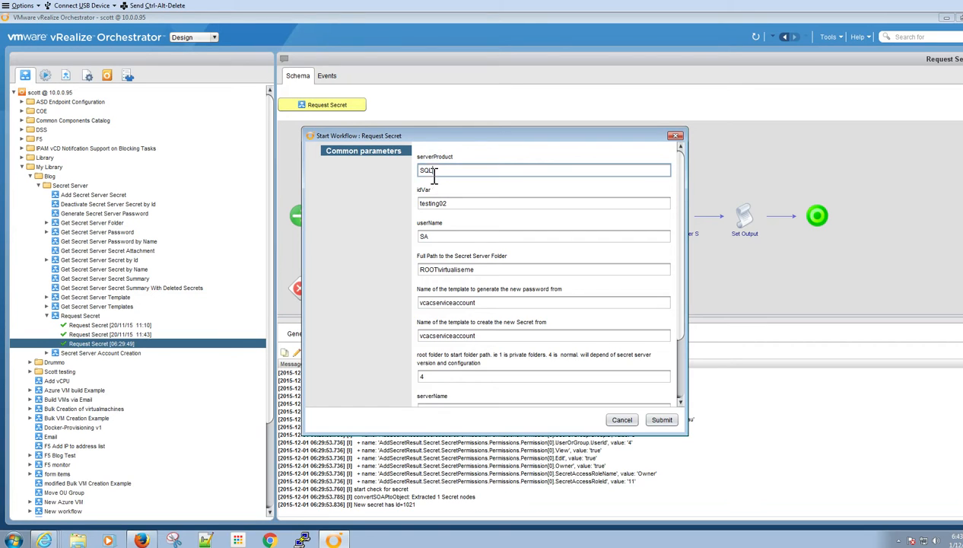
click(453, 204)
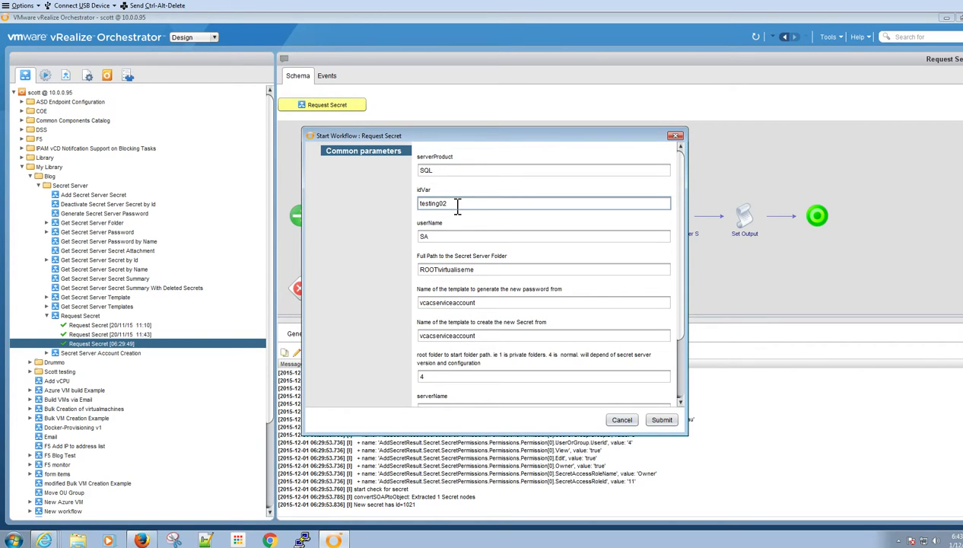
drag(457, 205, 417, 206)
text(de)
text(.)
text(test)
- Switch to Thycotic Secret Server and open the password requirement assigned to the vcacserviceaccount template's Password field
click(47, 540)
click(62, 500)
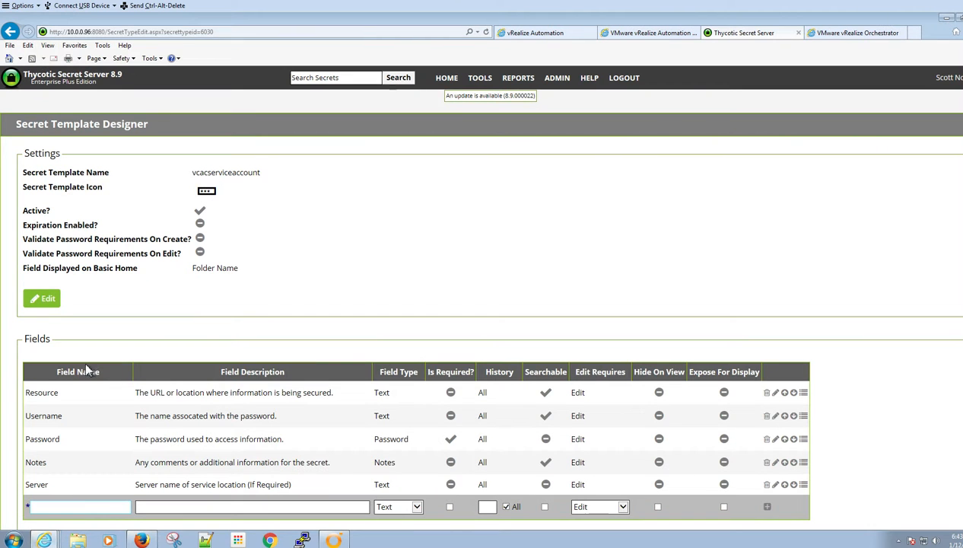
scroll(152, 319, down, 3)
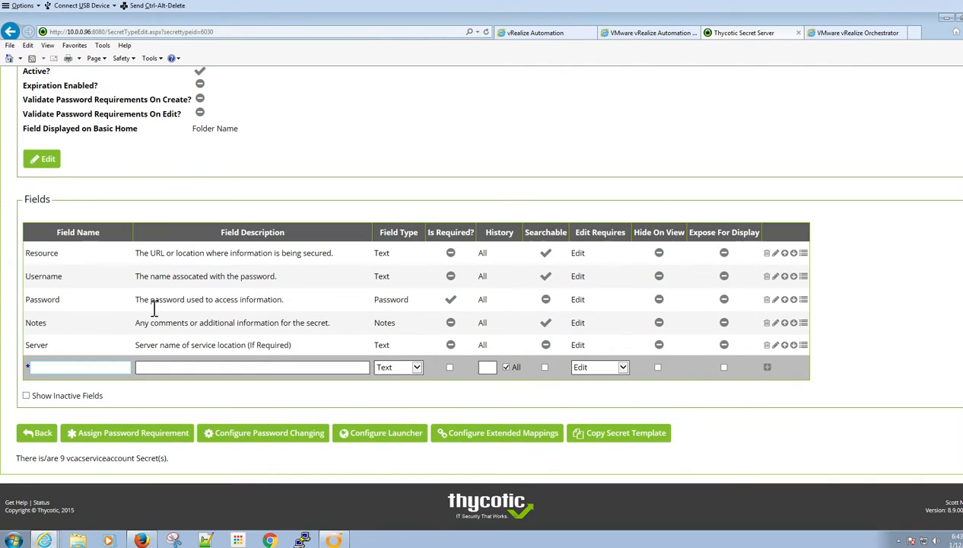
click(139, 435)
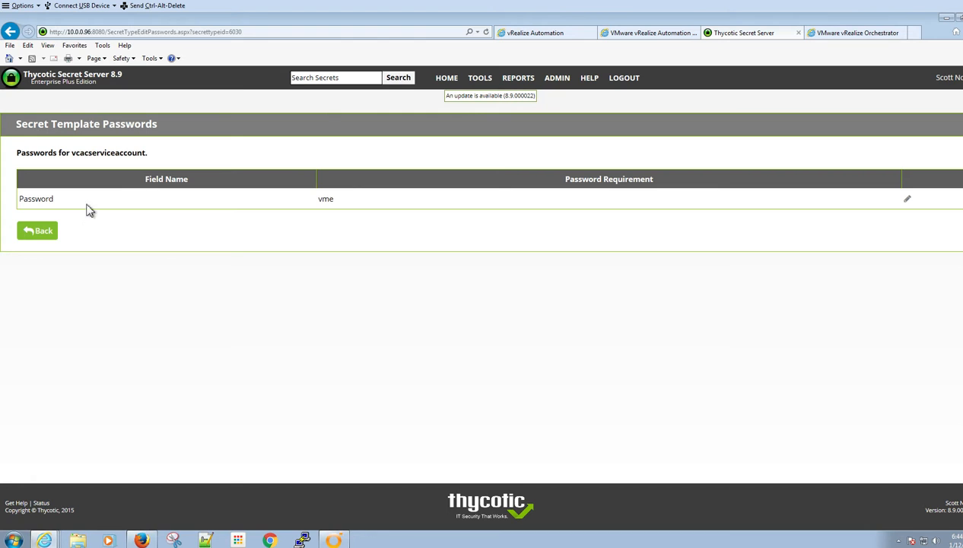
mouse_move(559, 77)
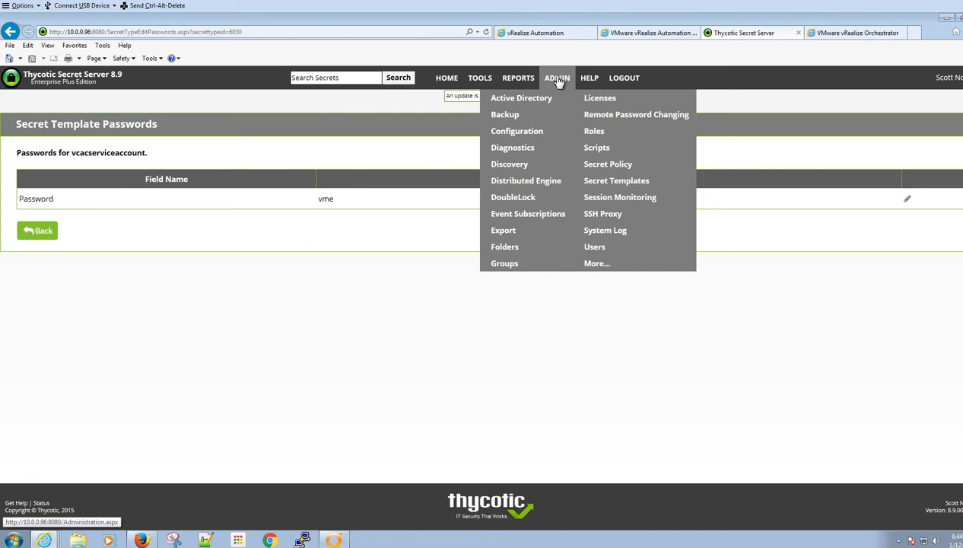
click(906, 200)
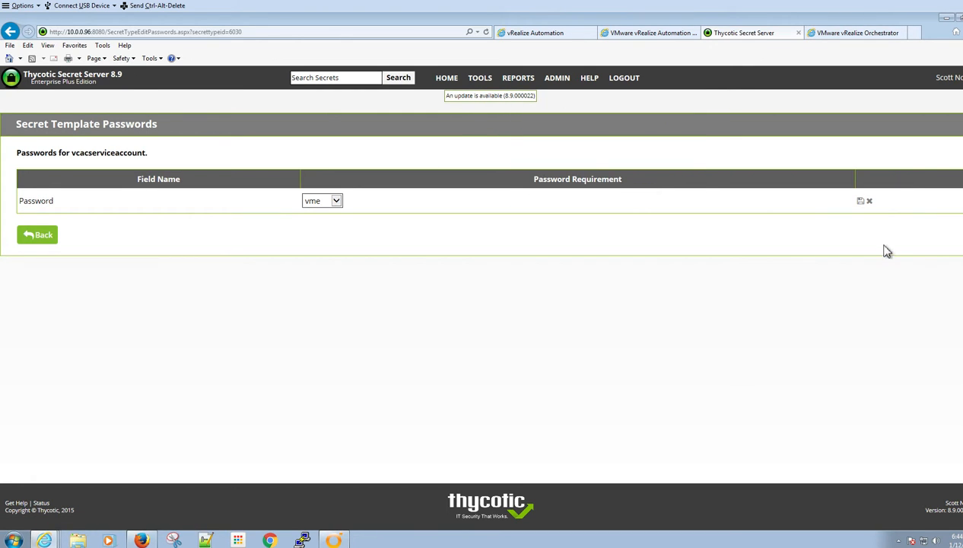
- Open the Administration overview and check the Secret Policy page
mouse_move(583, 89)
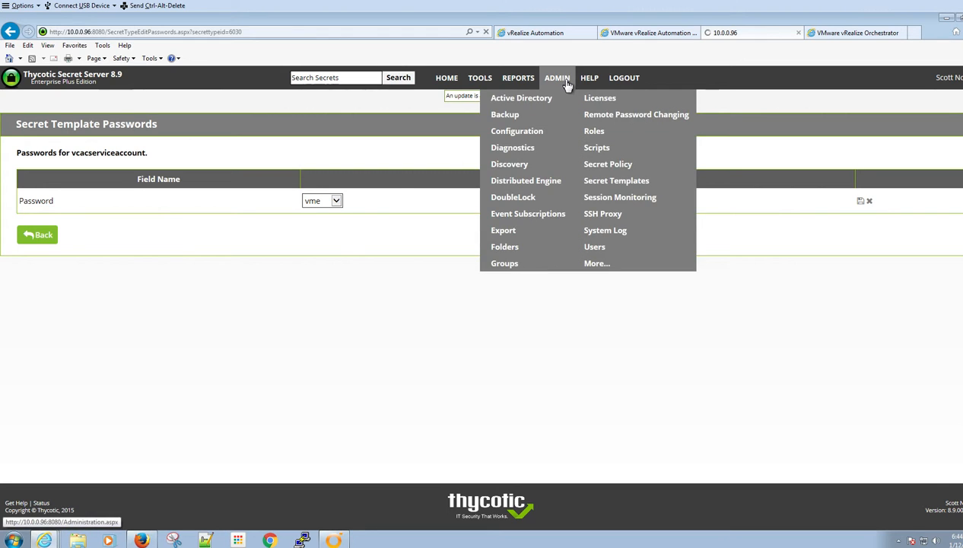
click(556, 77)
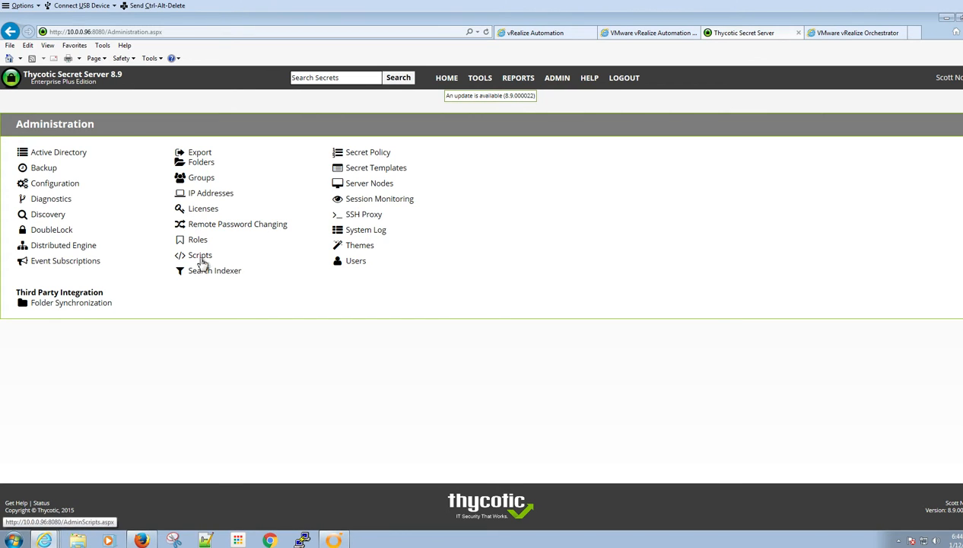
click(372, 155)
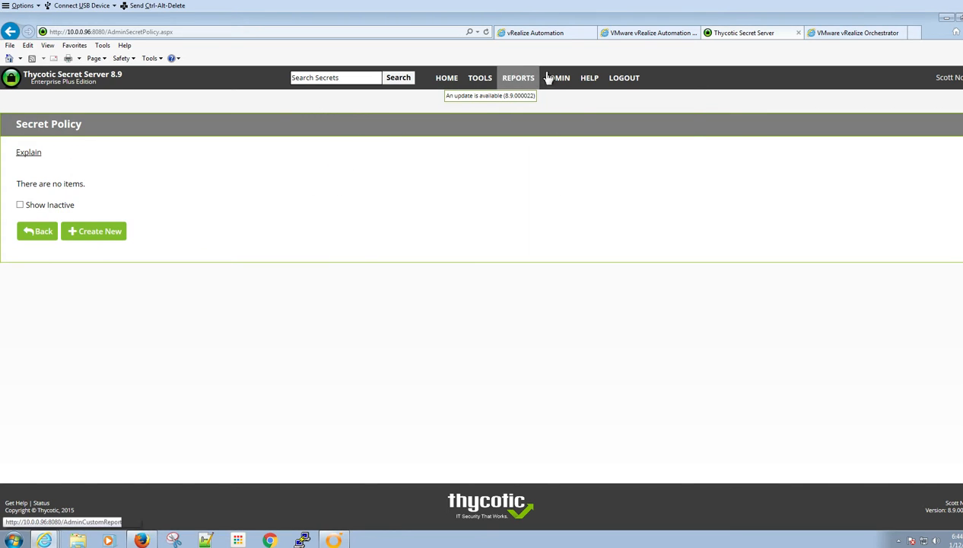
- Open the secret template management page, view the defined character sets and return to it
mouse_move(554, 79)
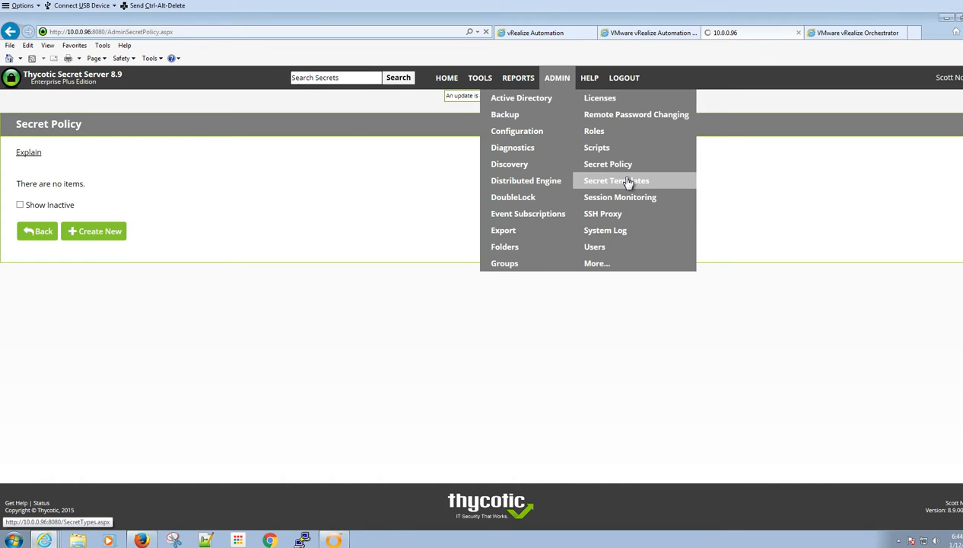
click(628, 181)
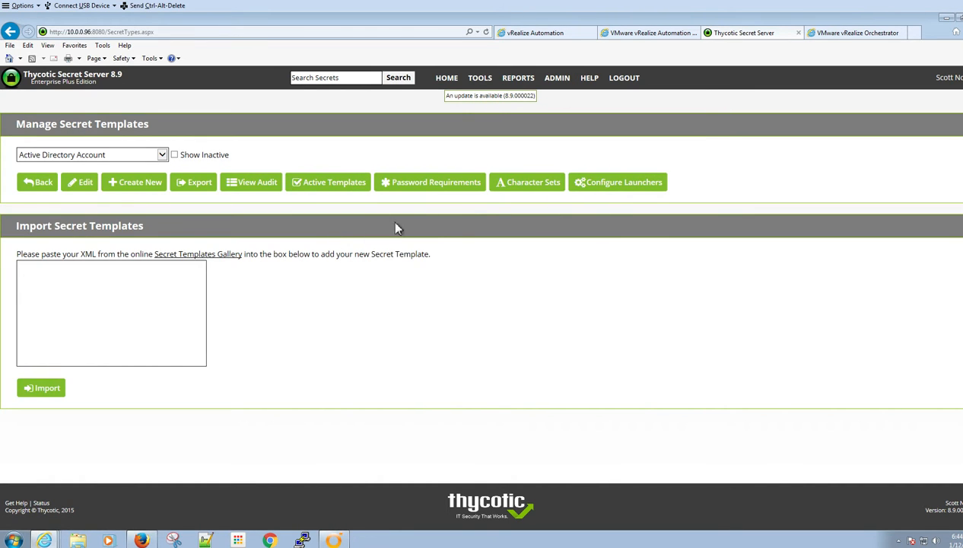
click(514, 186)
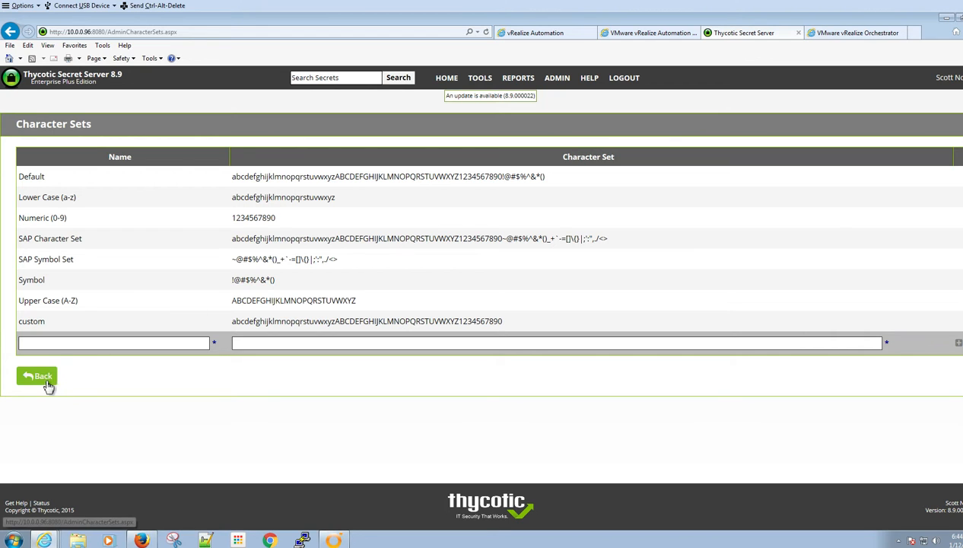
click(46, 380)
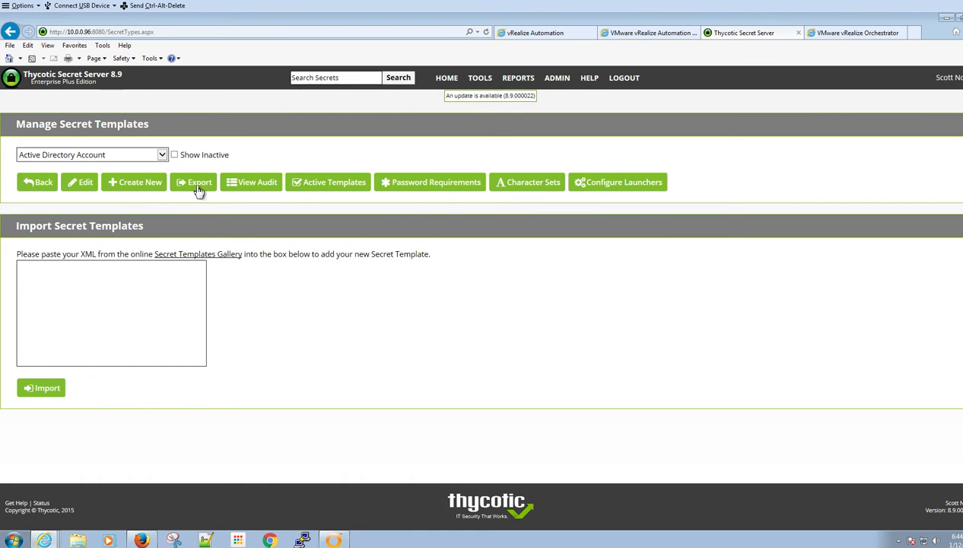
- Select the vcacserviceaccount template and open the vme password requirement to review its length and character rules
click(162, 156)
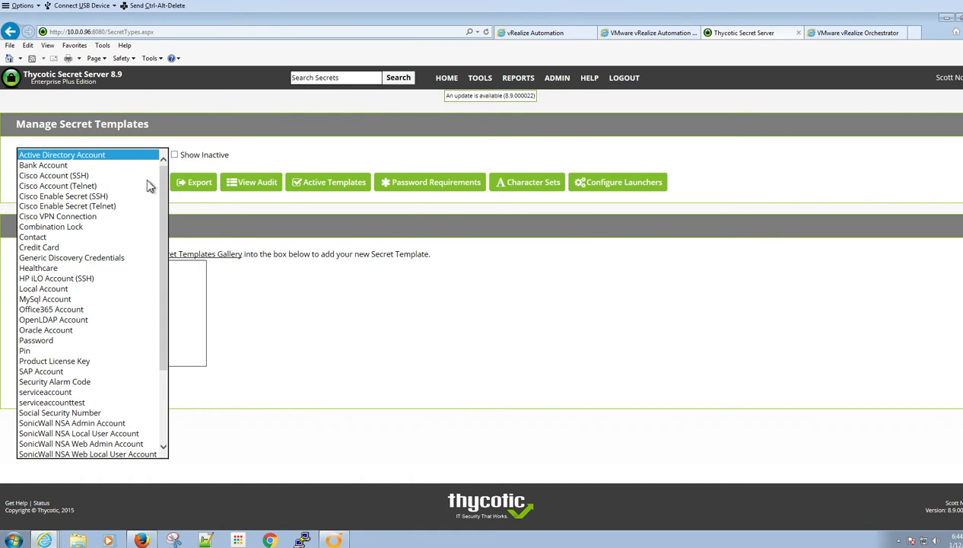
scroll(107, 279, down, 4)
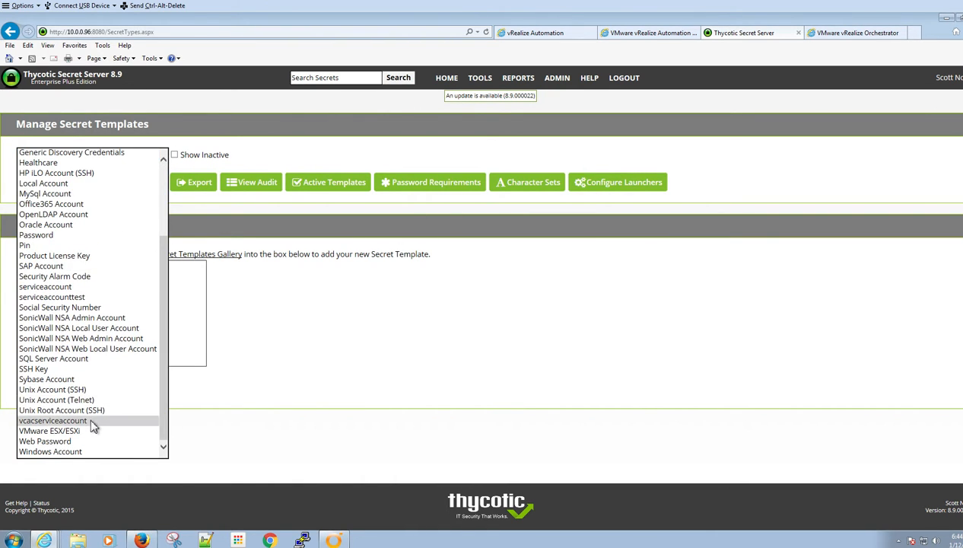
click(91, 420)
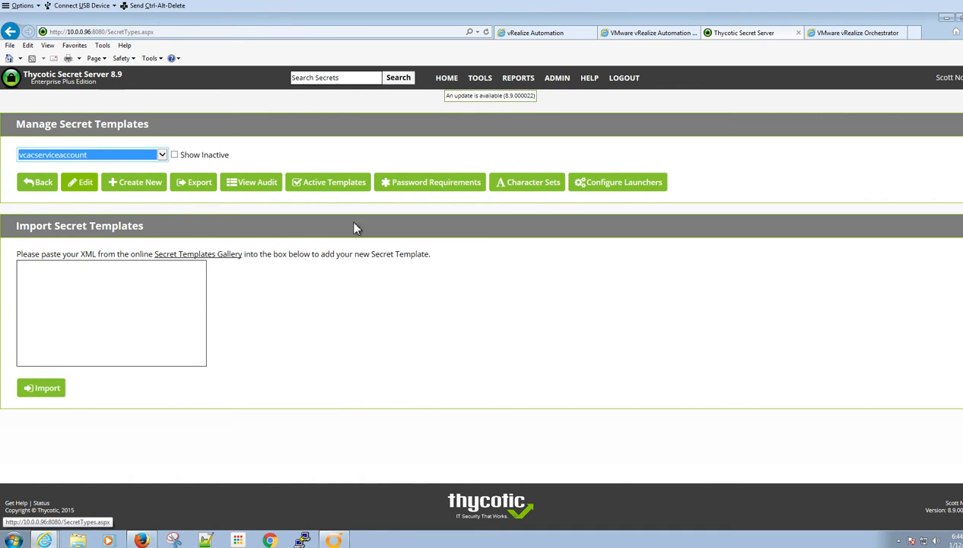
click(428, 184)
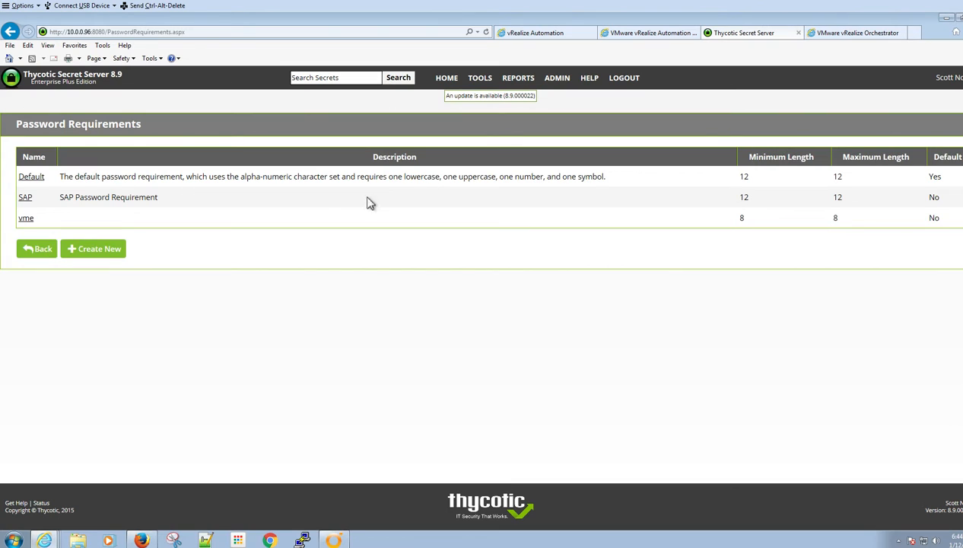
click(24, 221)
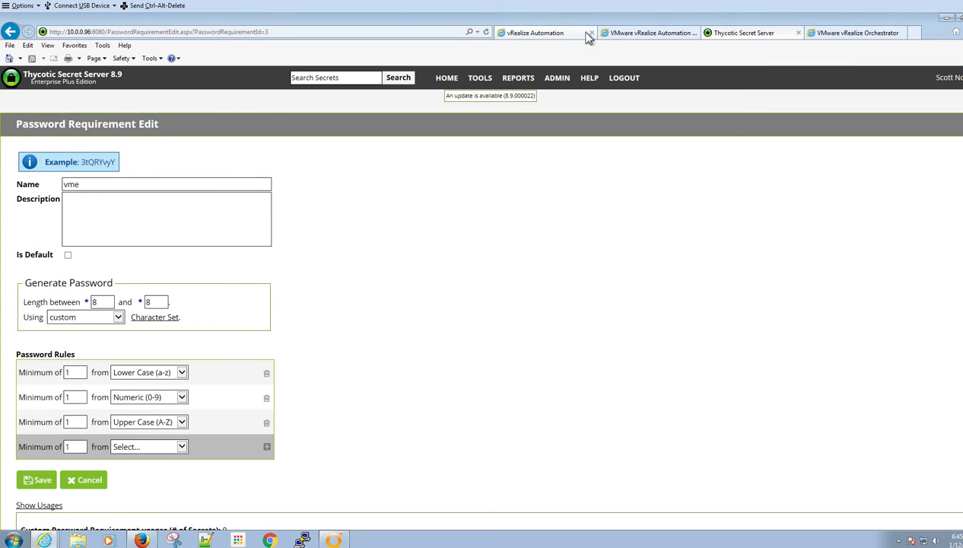
- Return to vRealize Orchestrator, check the remaining Request Secret parameters and submit the workflow
click(333, 539)
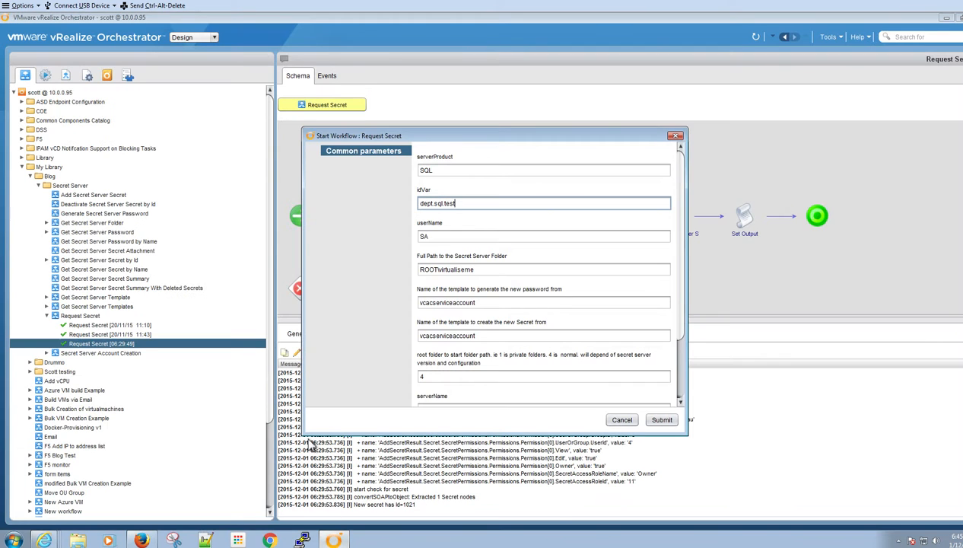
scroll(491, 346, down, 1)
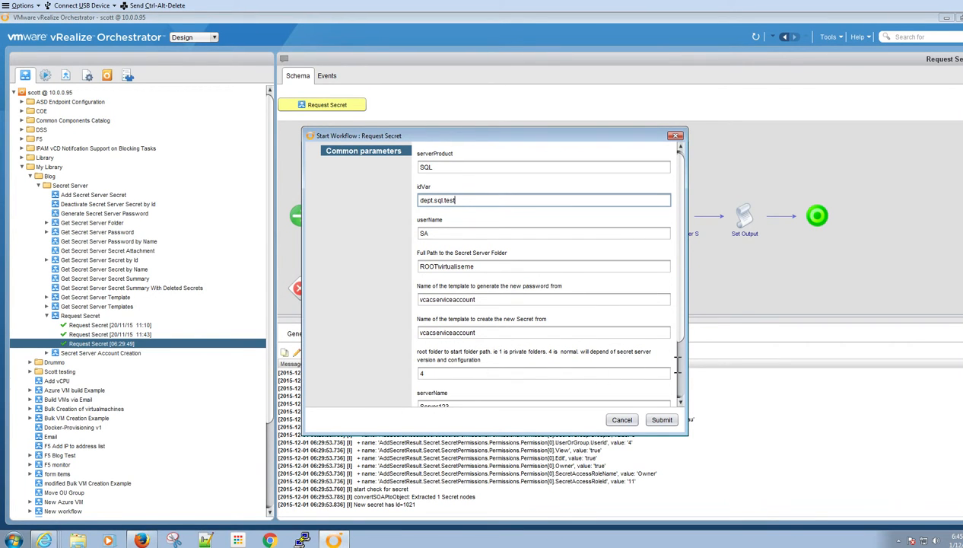
drag(682, 332, 675, 396)
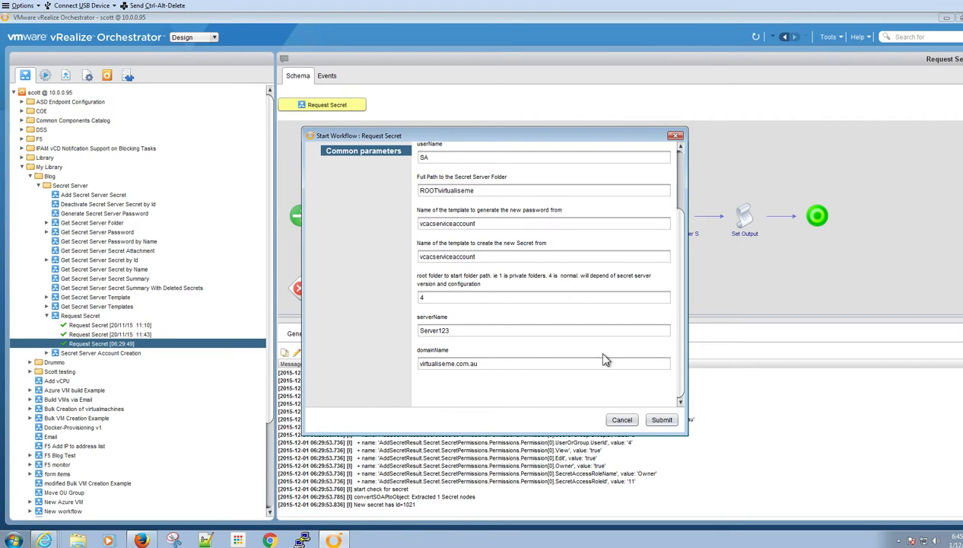
click(662, 420)
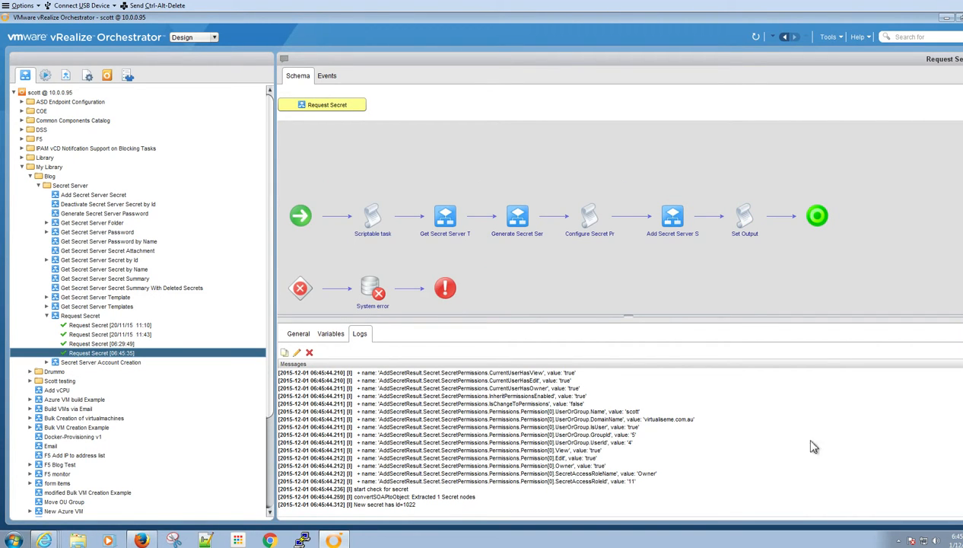
- Review the log of the latest Request Secret run, highlight the generated password value and return to the end of the log
scroll(437, 440, up, 10)
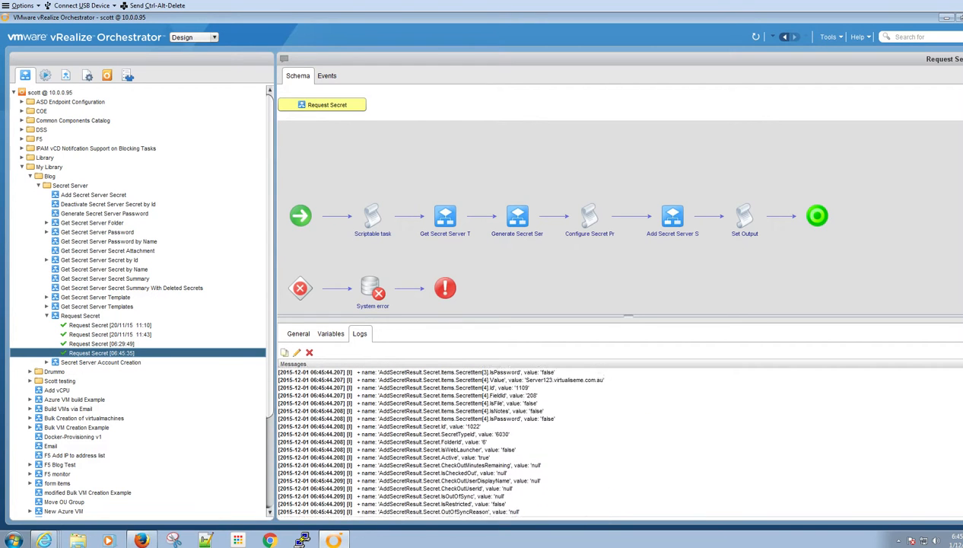
scroll(437, 439, up, 5)
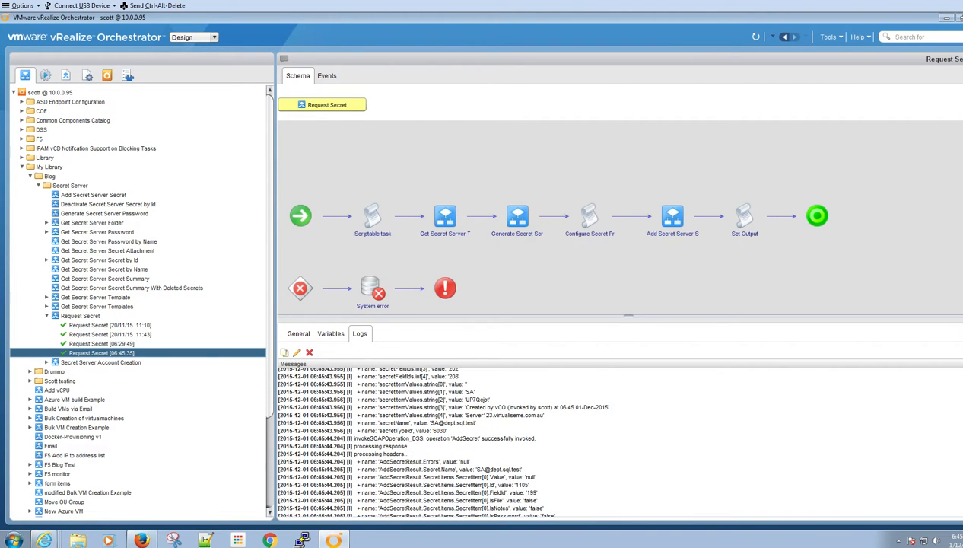
scroll(438, 439, up, 1)
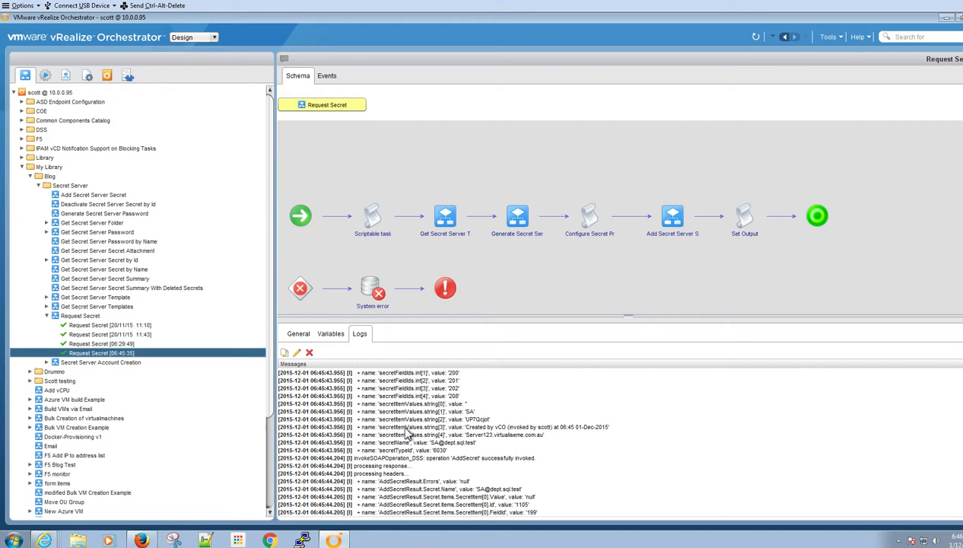
drag(492, 420, 470, 425)
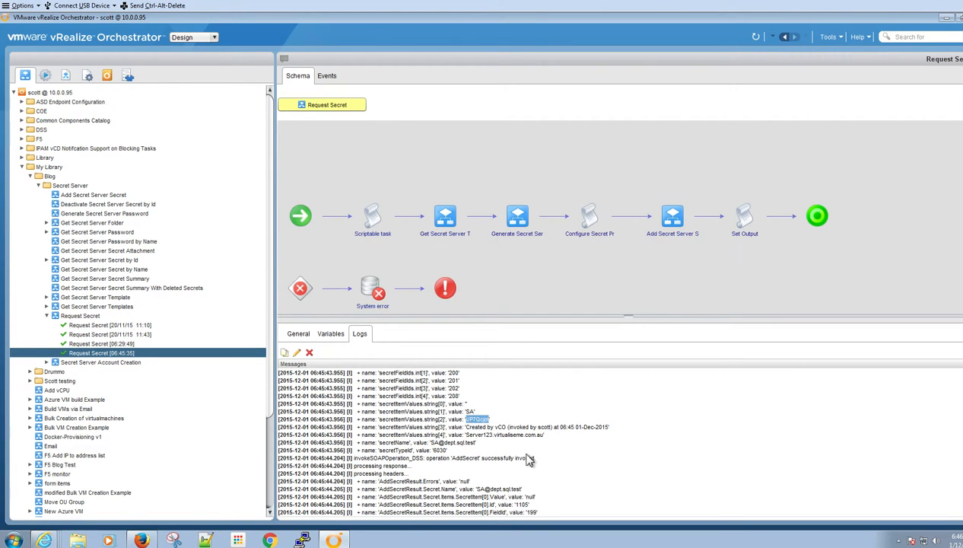
scroll(530, 459, down, 10)
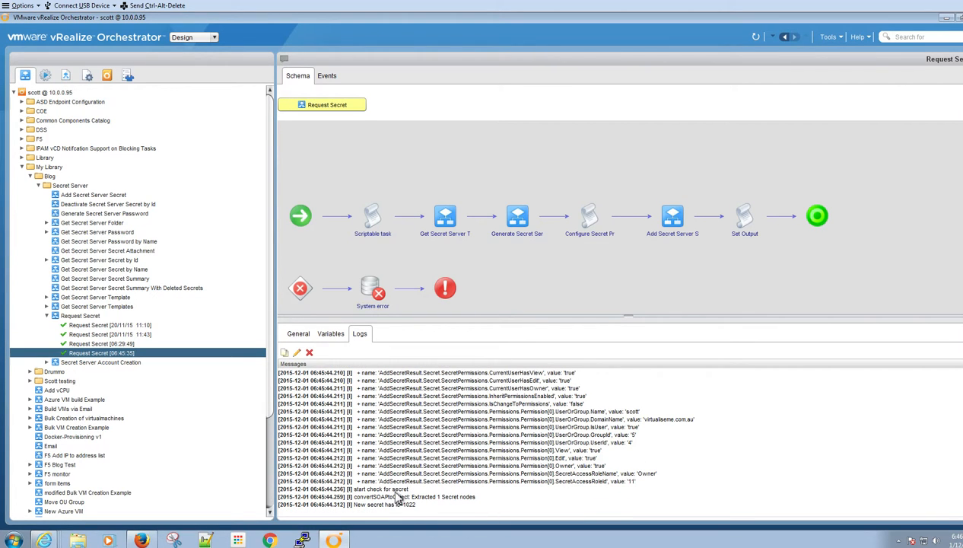
- View the variables of the Request Secret run and check the passout and secretID outputs
click(330, 333)
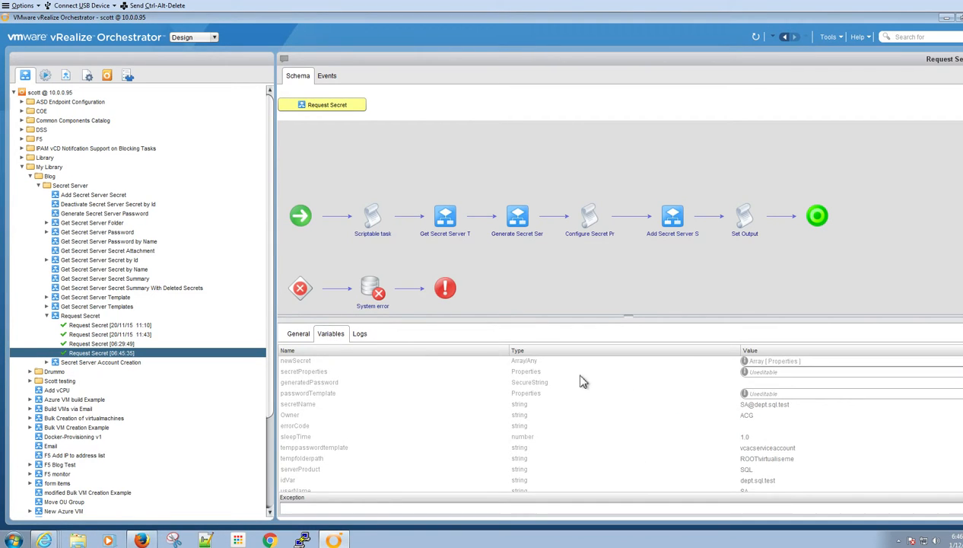
scroll(648, 444, down, 3)
click(753, 475)
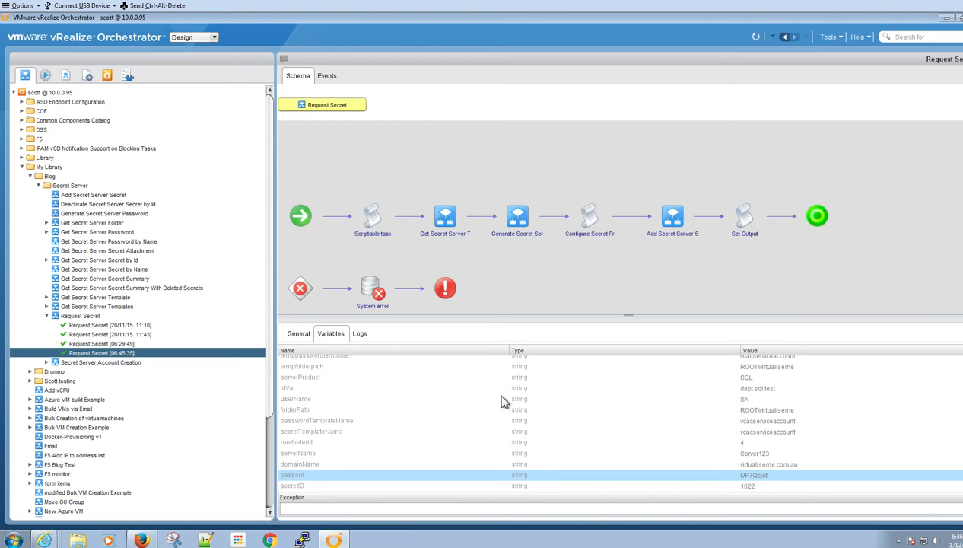
click(299, 485)
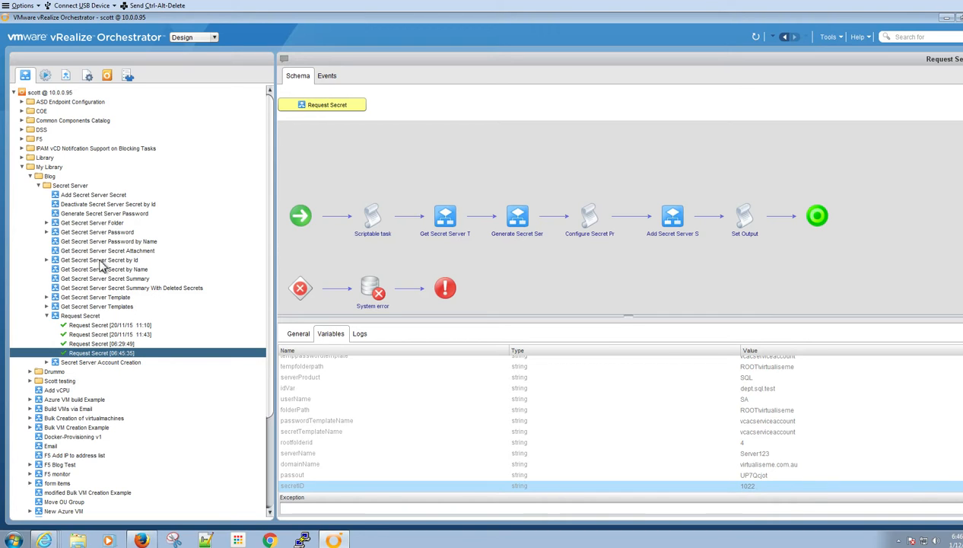
- Run the Get Secret Server Password workflow for secret ID 1022 without using a custom field
click(96, 233)
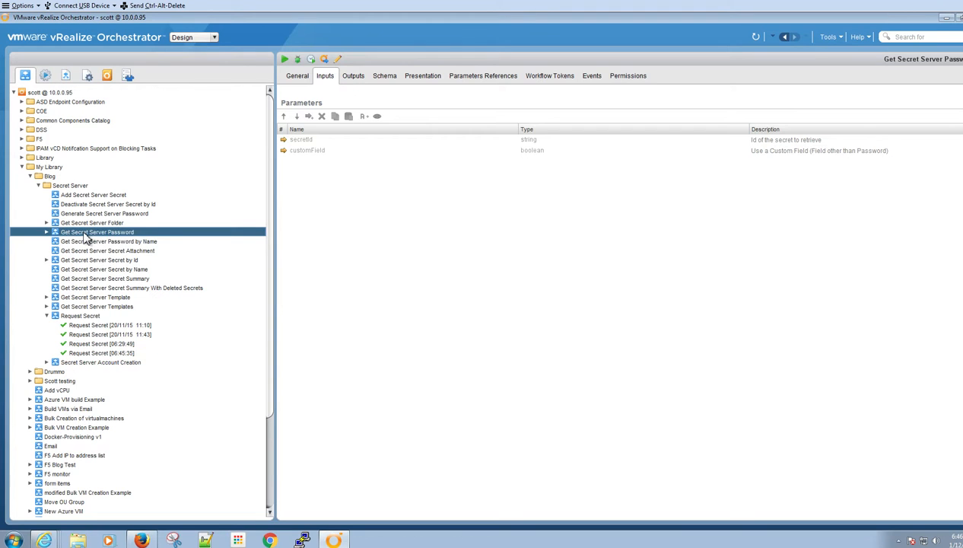
right_click(96, 233)
click(190, 260)
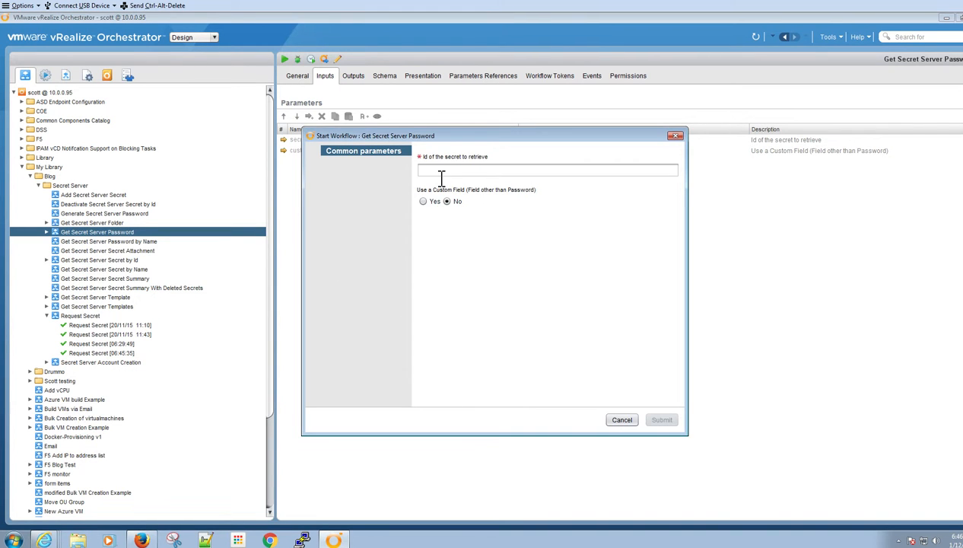
click(466, 167)
text(1022)
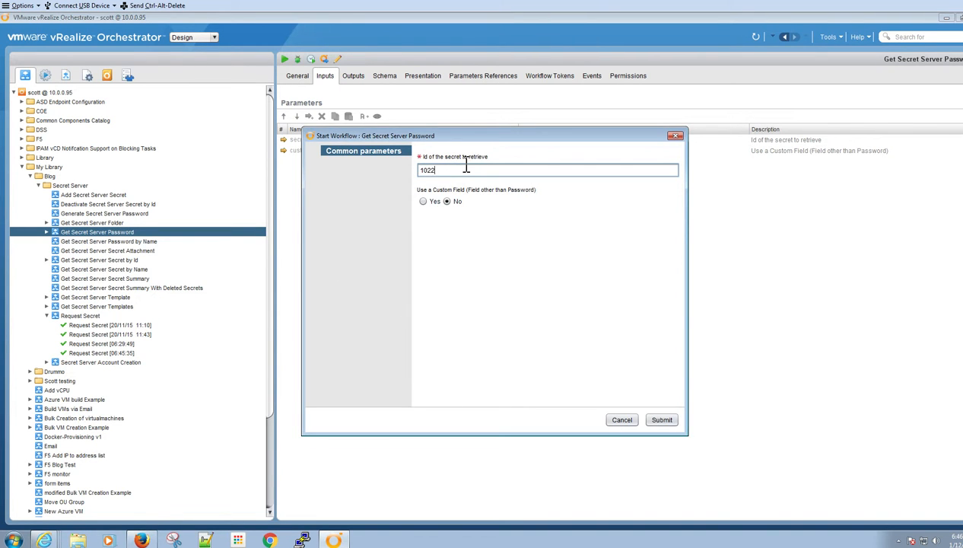
click(662, 421)
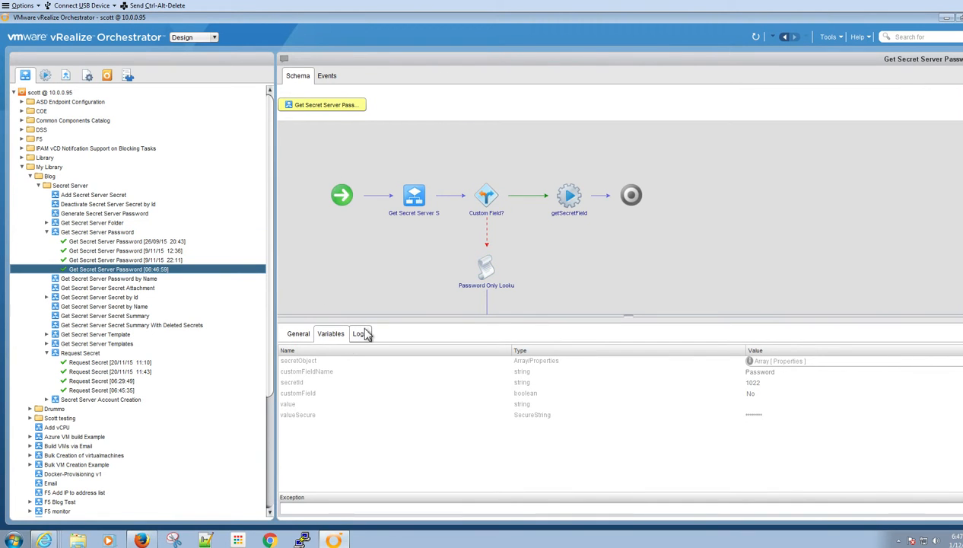
- Check the run's valueSecure variable, and find and highlight the retrieved password value in its log
click(762, 415)
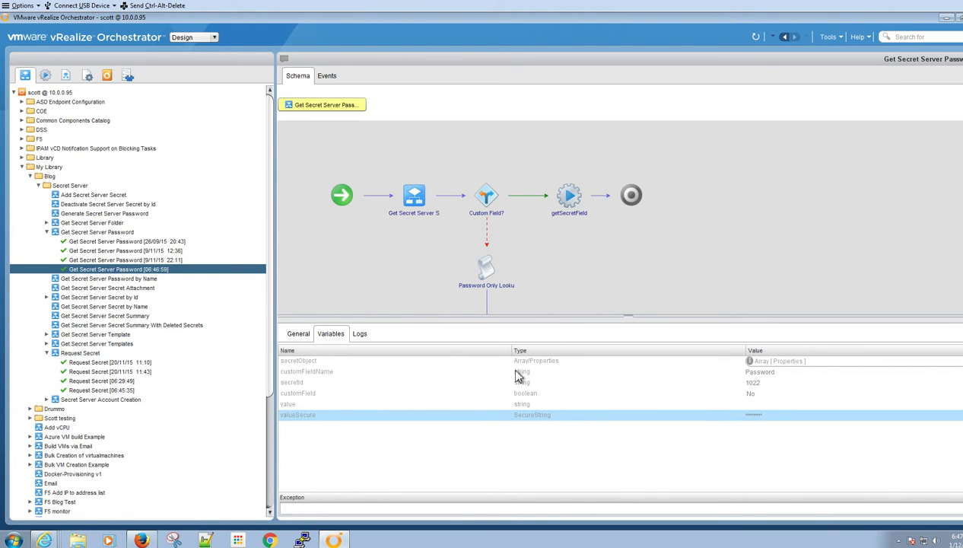
click(360, 335)
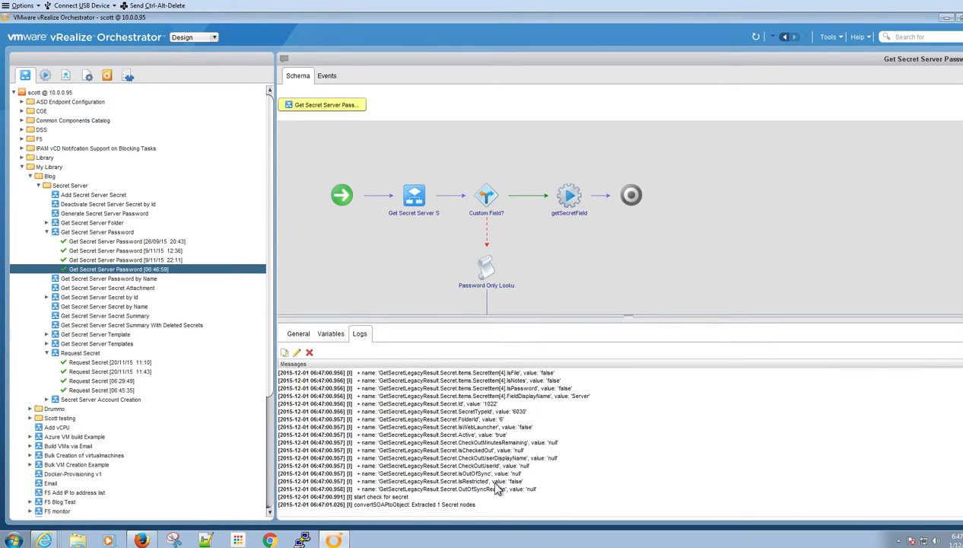
scroll(511, 476, up, 4)
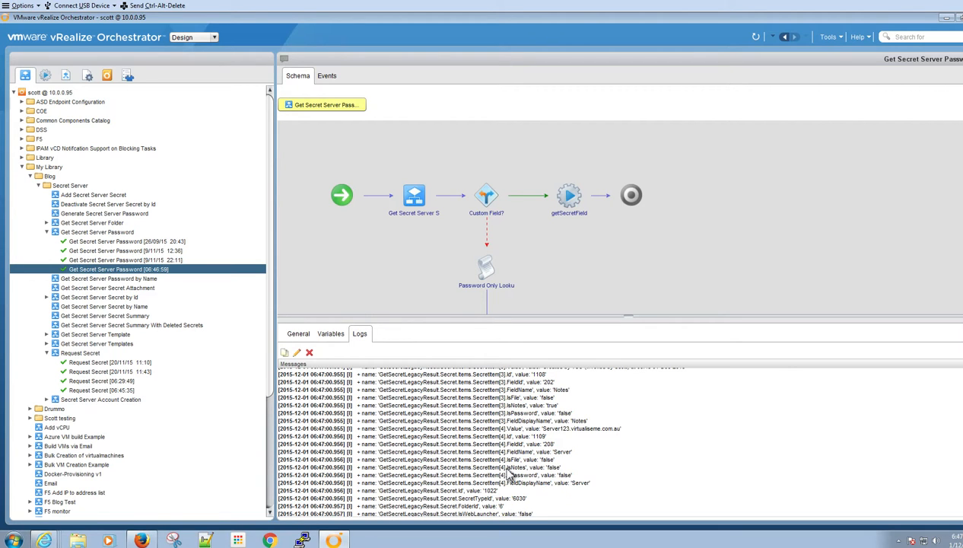
scroll(559, 478, up, 2)
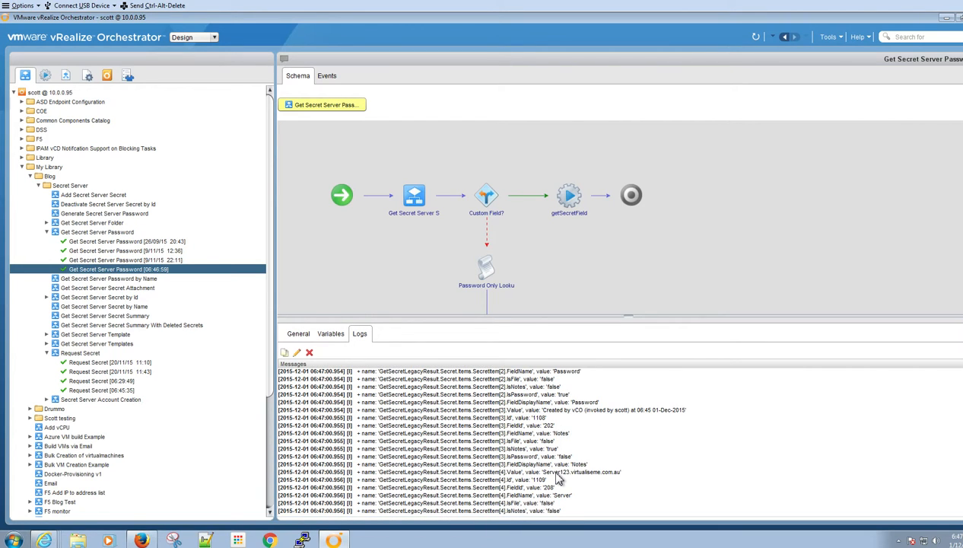
scroll(556, 457, up, 2)
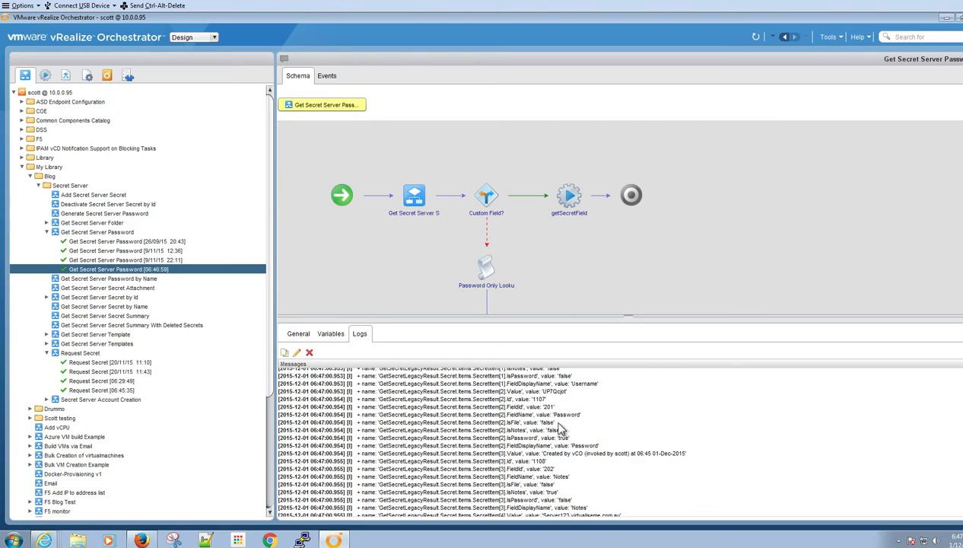
drag(564, 391, 545, 392)
- Switch to Thycotic Secret Server, return to the dashboard and reveal the password of the new dept.sql.test secret
mouse_move(55, 537)
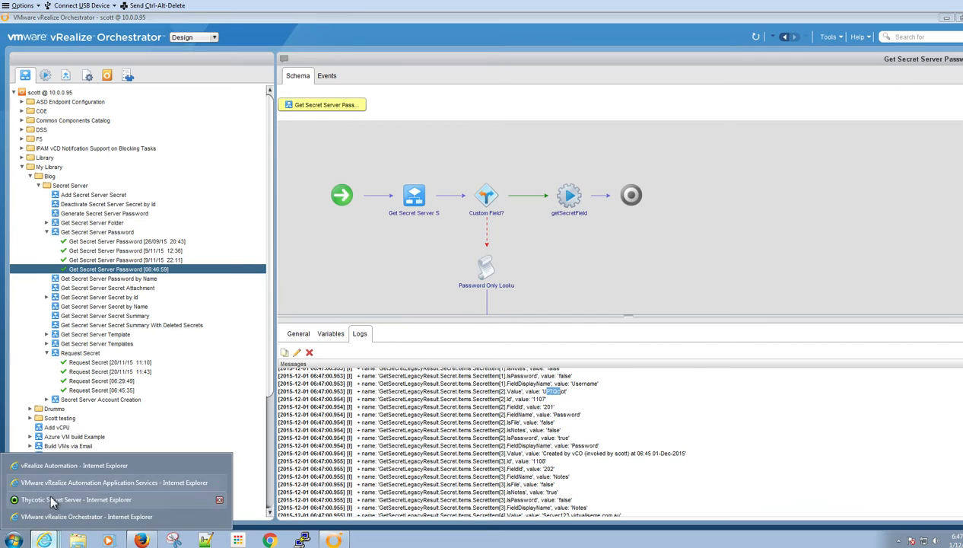
click(72, 499)
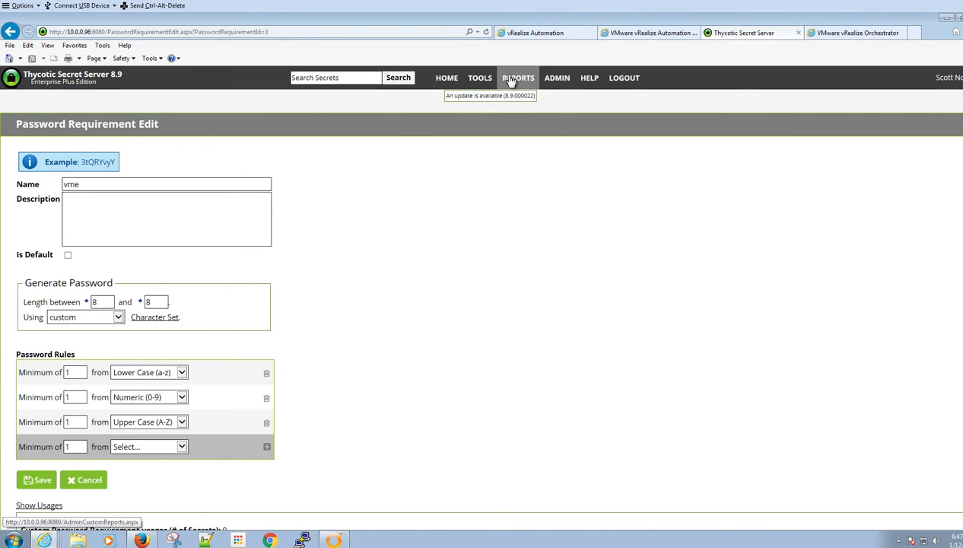
click(442, 78)
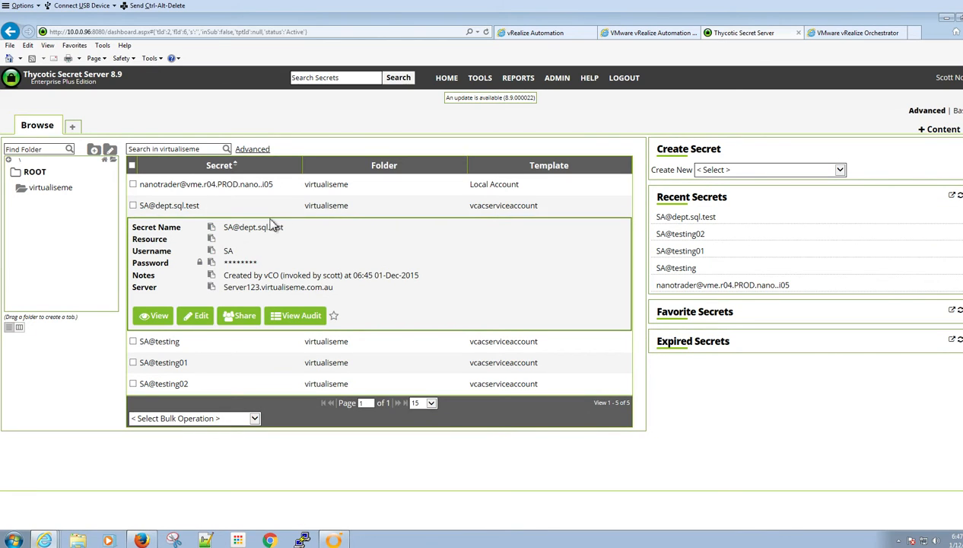
click(200, 262)
drag(426, 280, 256, 279)
click(287, 279)
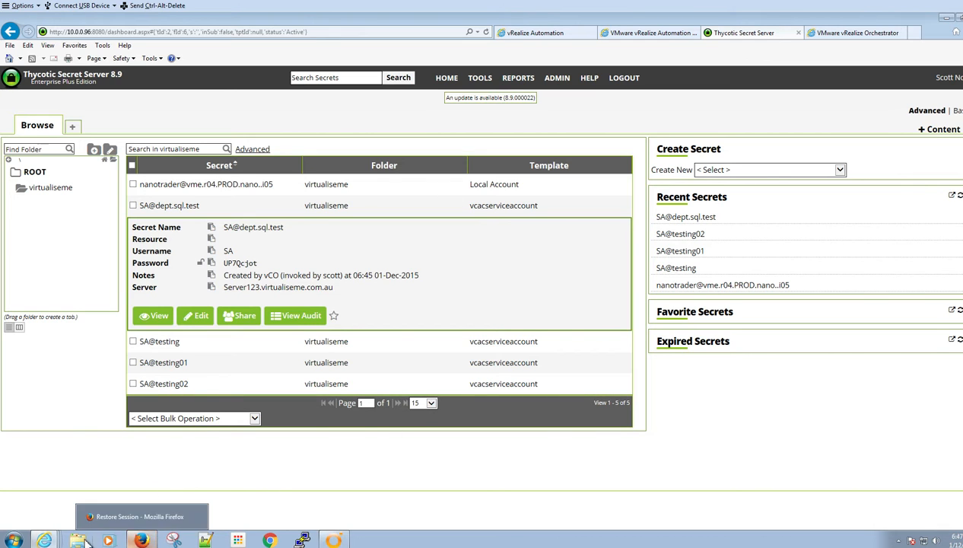
- Switch to vRealize Automation Application Services and log in with the account's username and password
click(47, 540)
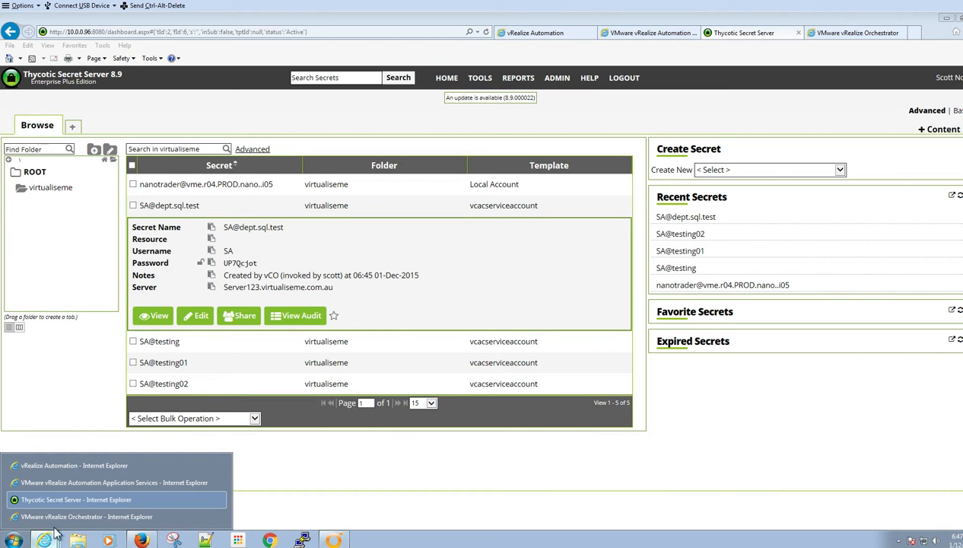
click(75, 482)
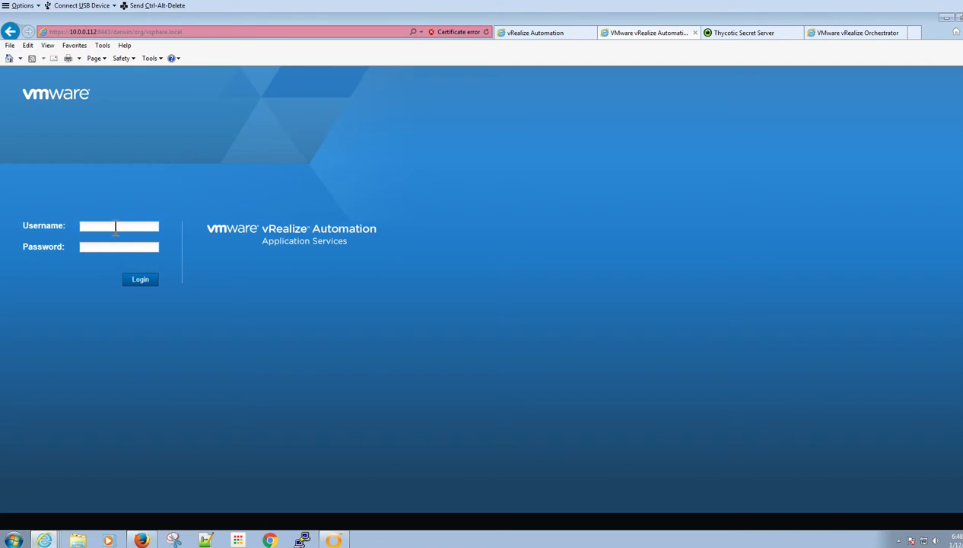
click(115, 226)
click(118, 236)
click(142, 280)
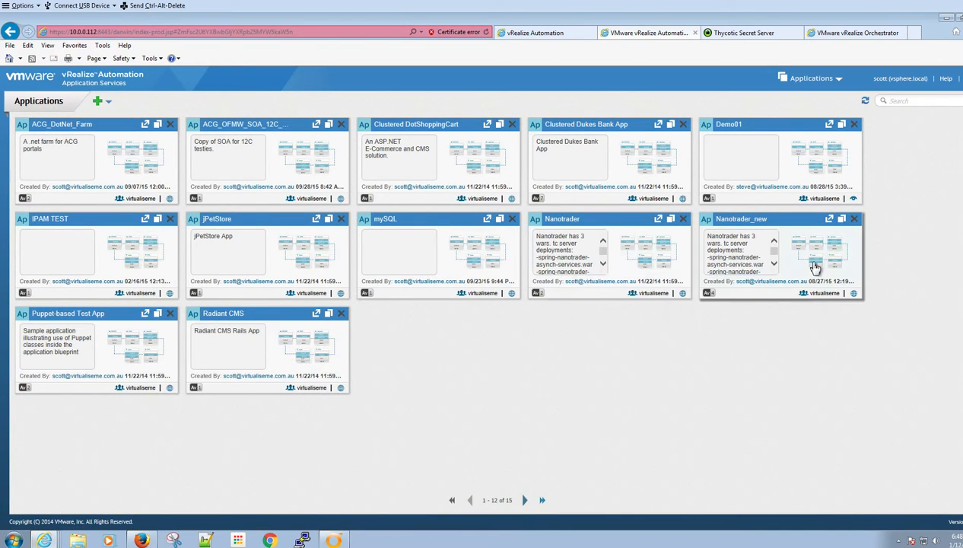
- Open the blueprint of version 1.5.0 of the Nanotrader_new application
click(815, 266)
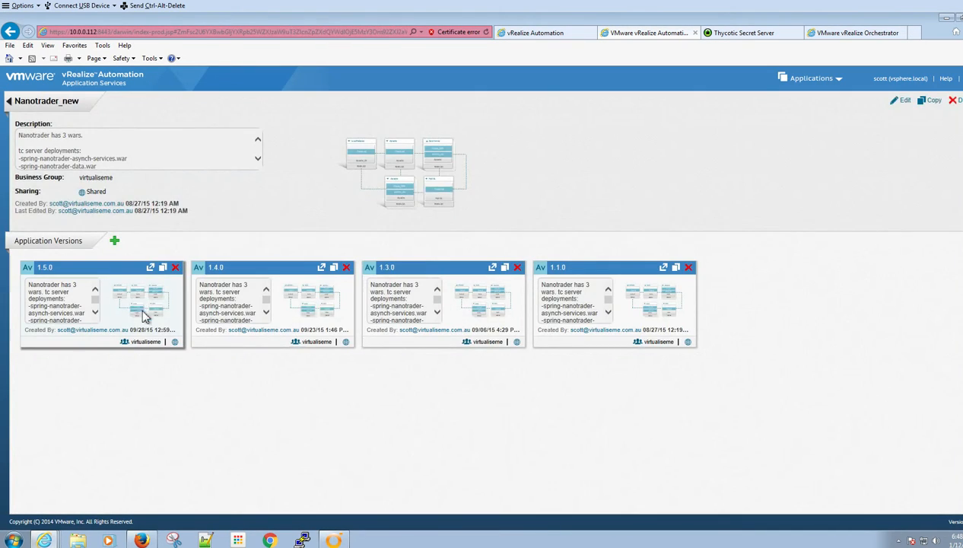
click(145, 317)
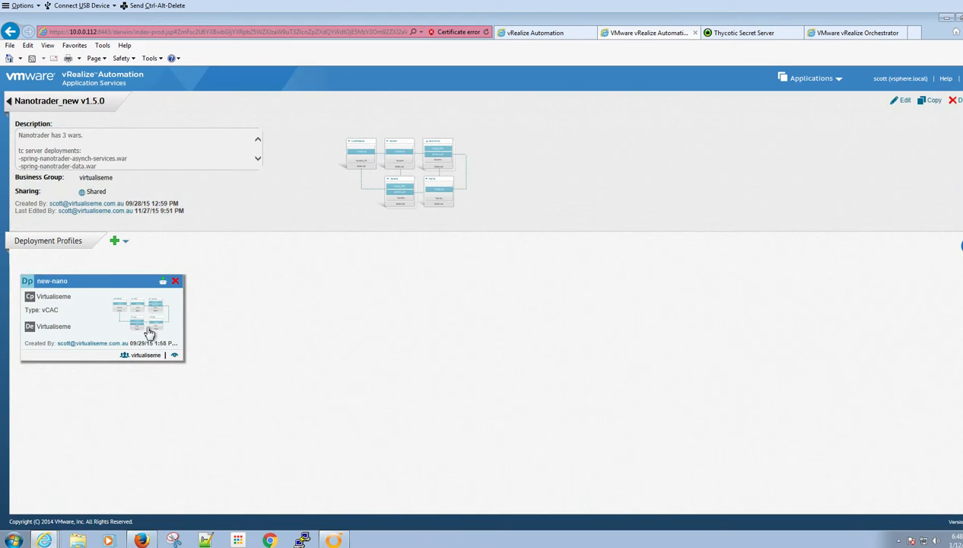
click(394, 225)
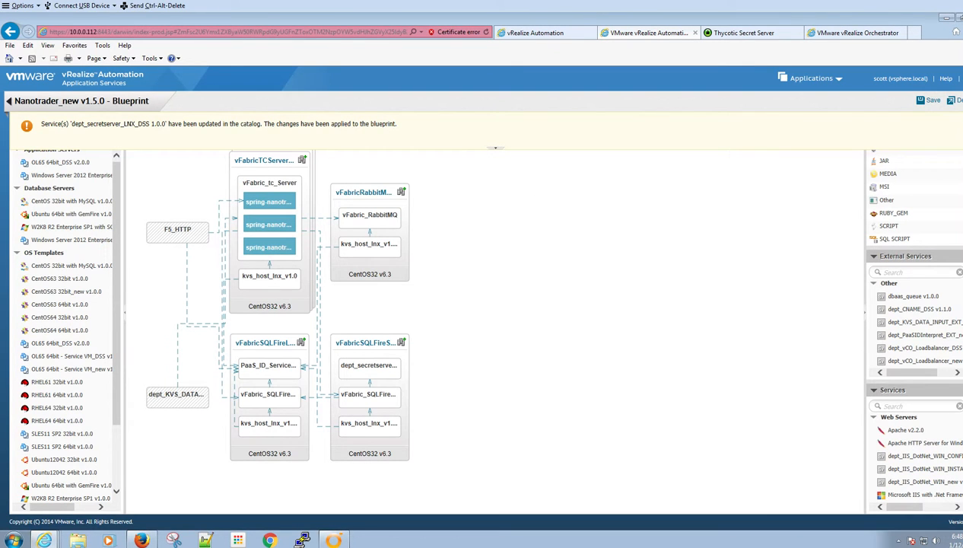
- Select the dept_secretserver_LNX_DSS service in the lower SQLFire server node and examine its full list of properties in an enlarged view
click(378, 369)
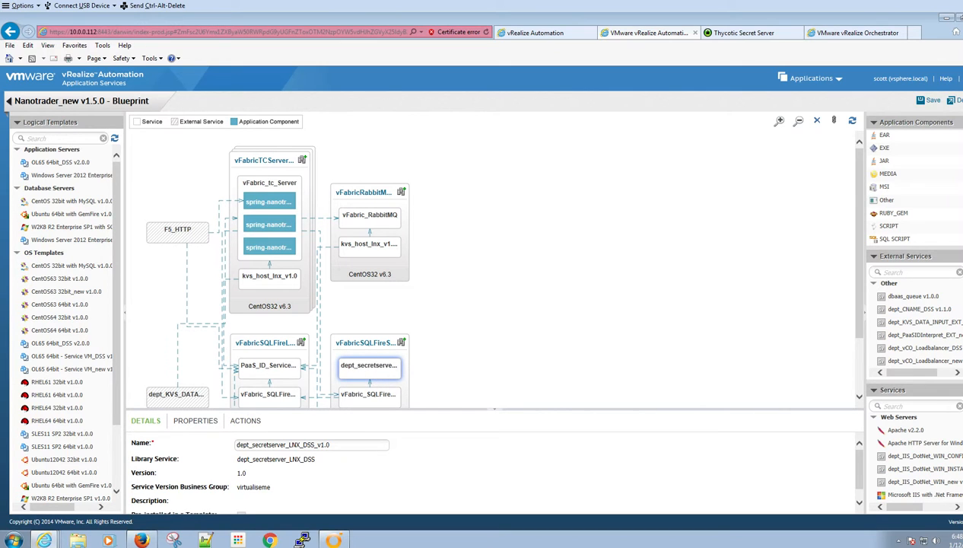
click(192, 422)
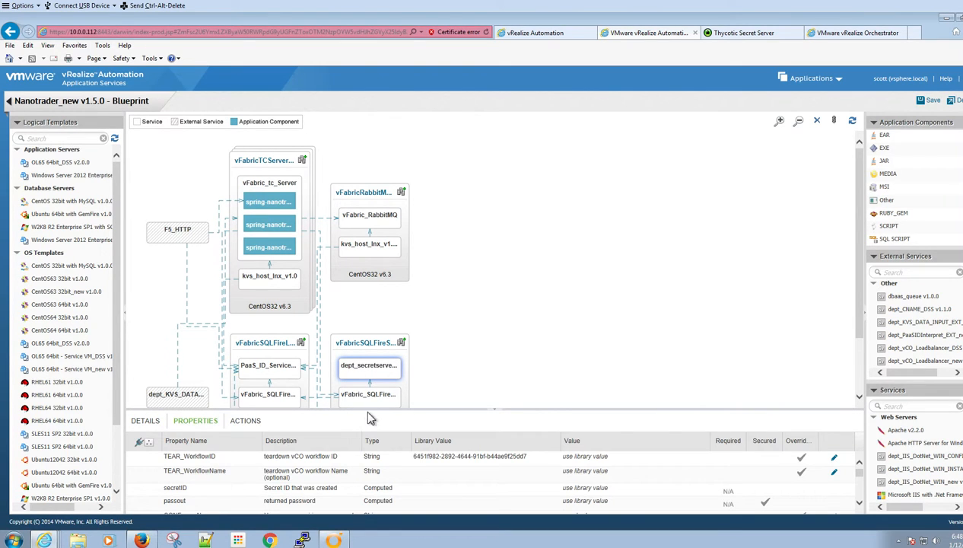
drag(368, 408, 363, 241)
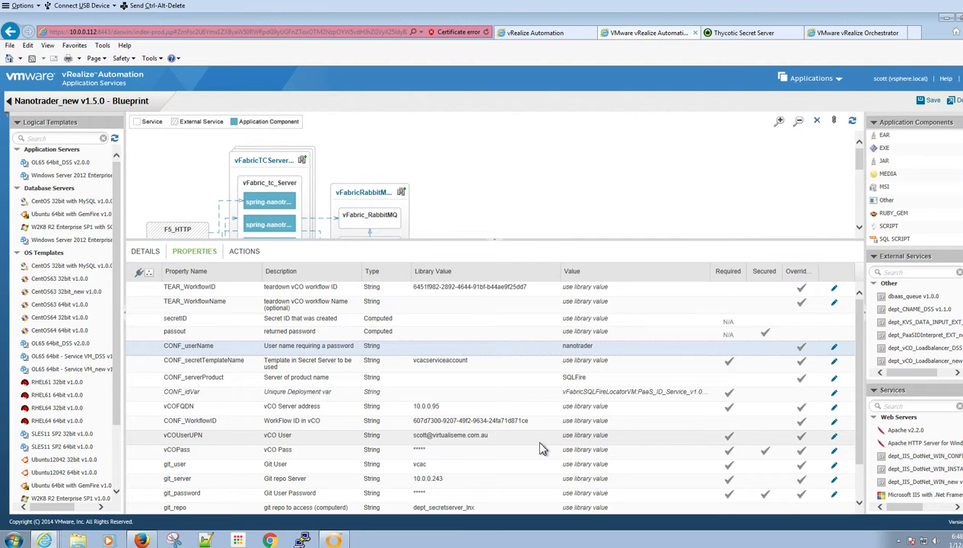
scroll(539, 448, down, 2)
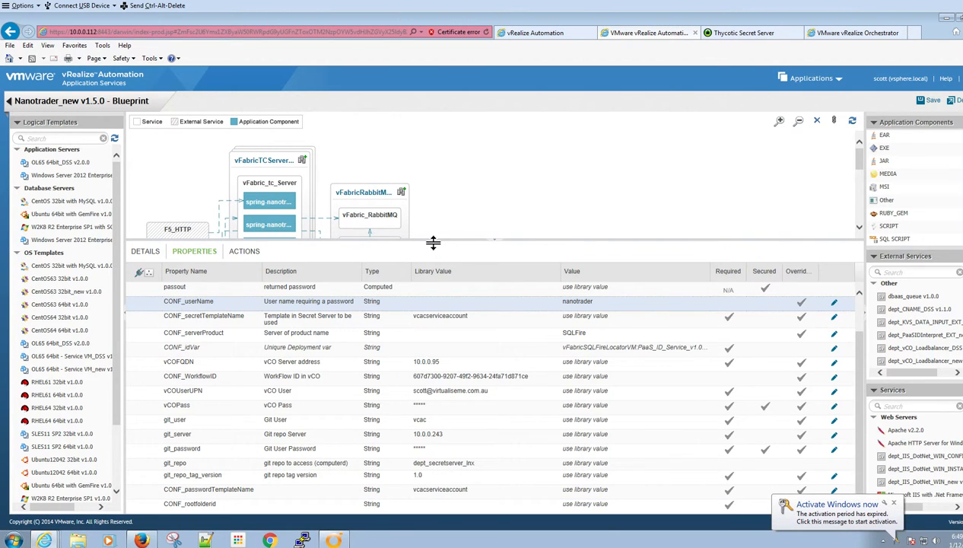
drag(433, 242, 414, 351)
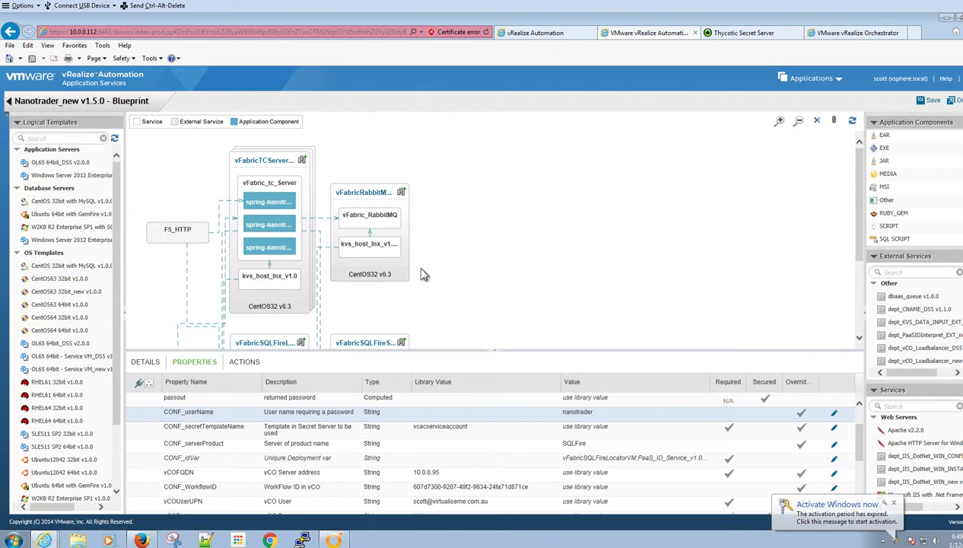
- Open version 1.0.0 of the dept_secretserver_LNX_DSS service from the library's services
click(811, 79)
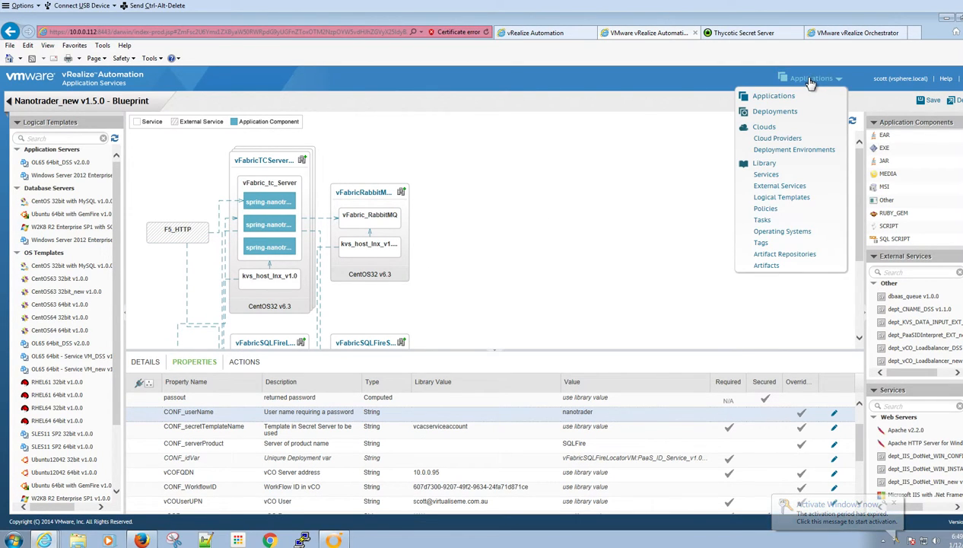
click(786, 176)
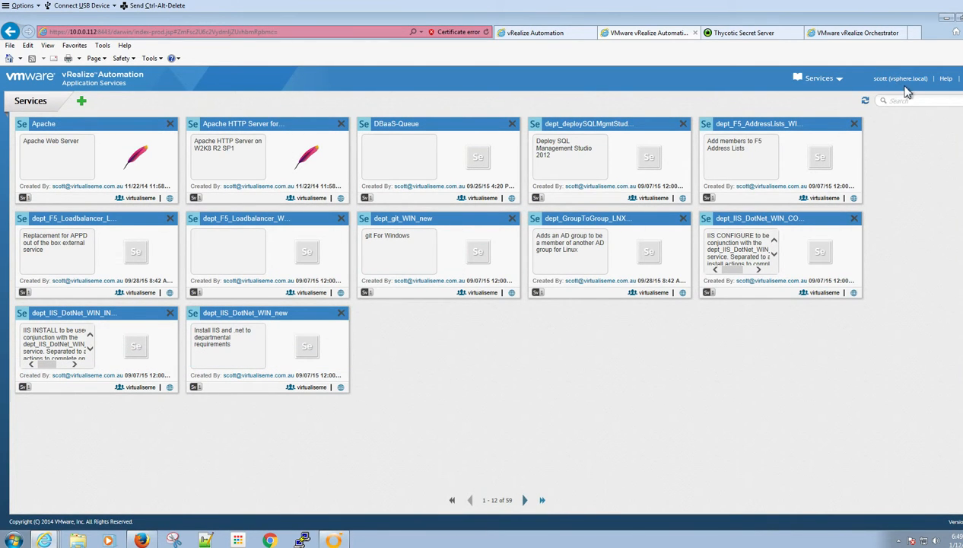
click(526, 501)
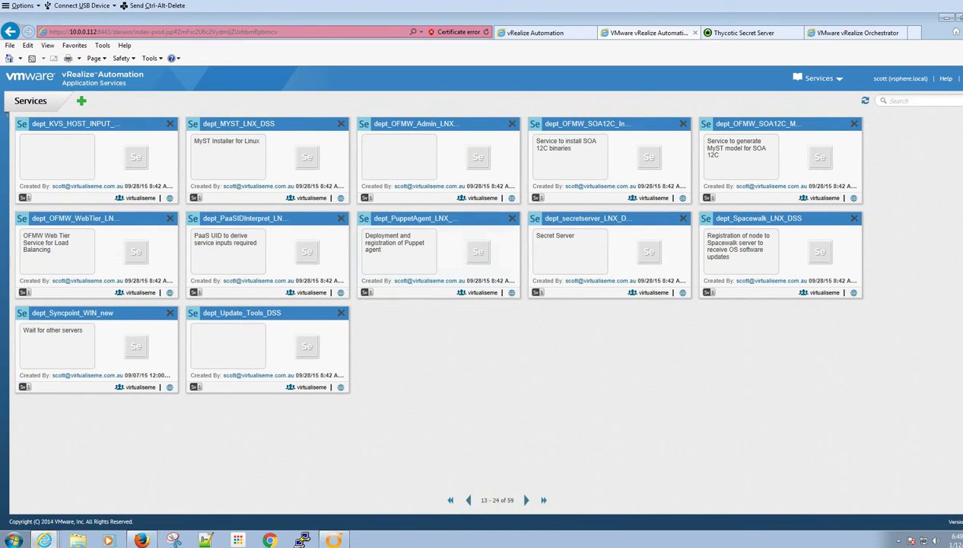
click(620, 258)
click(146, 317)
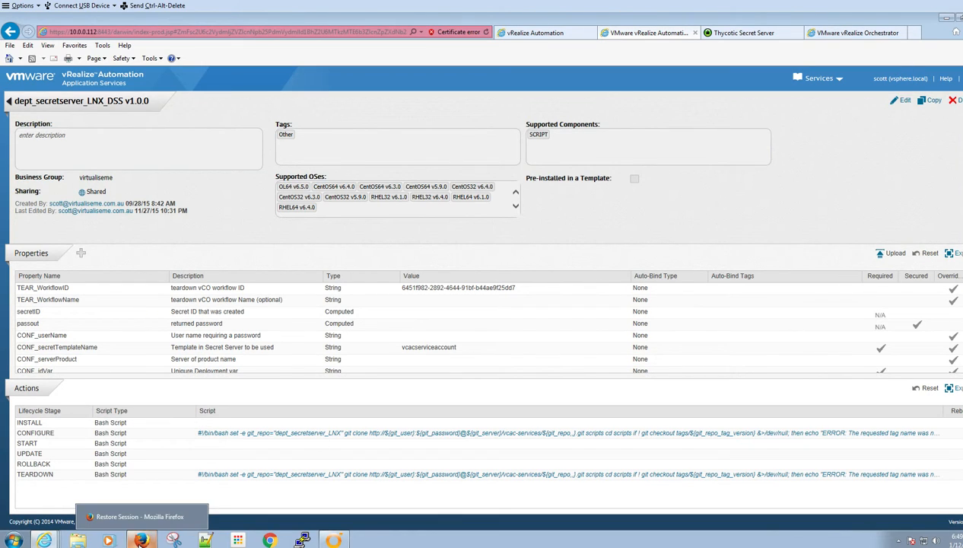
- Switch to Firefox and open the GitLab dashboard at 10.0.0.243
click(141, 540)
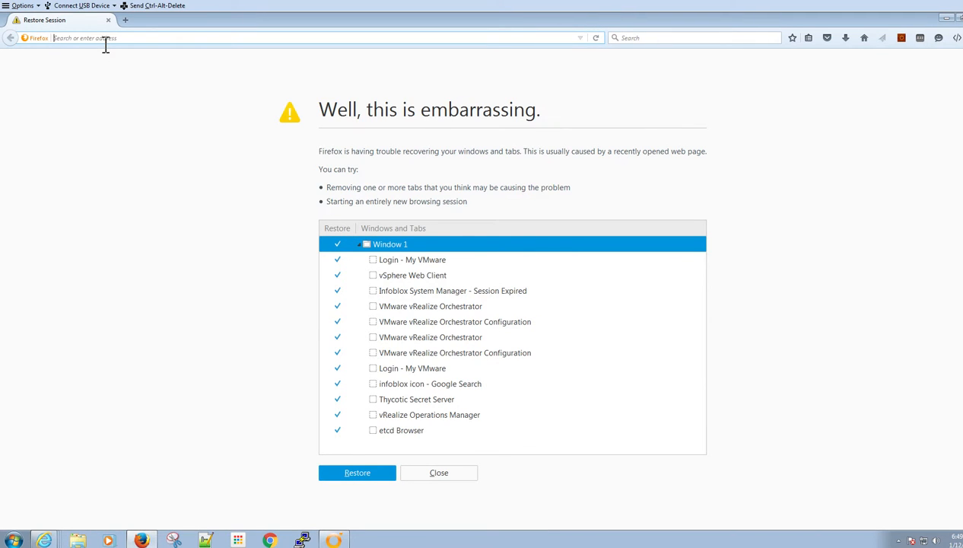
click(106, 40)
text(git)
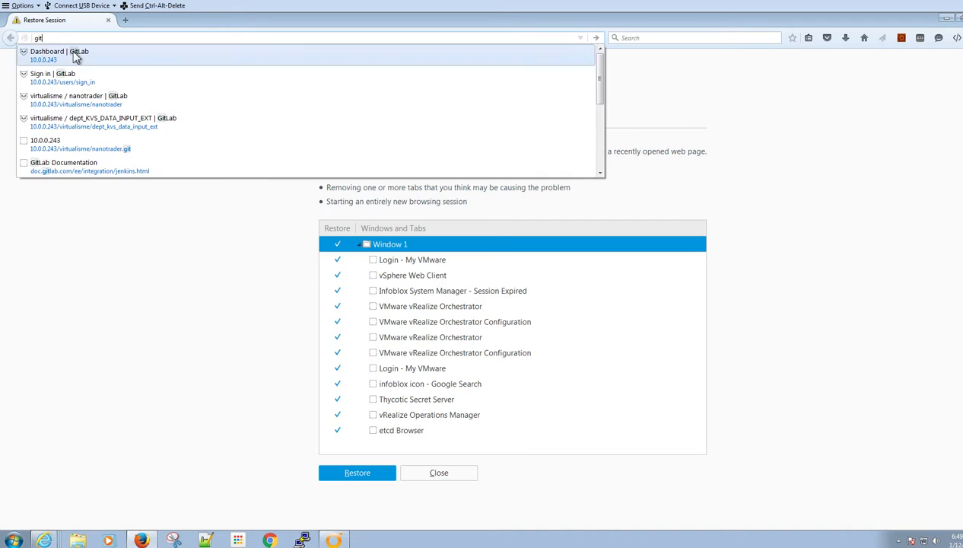
click(73, 55)
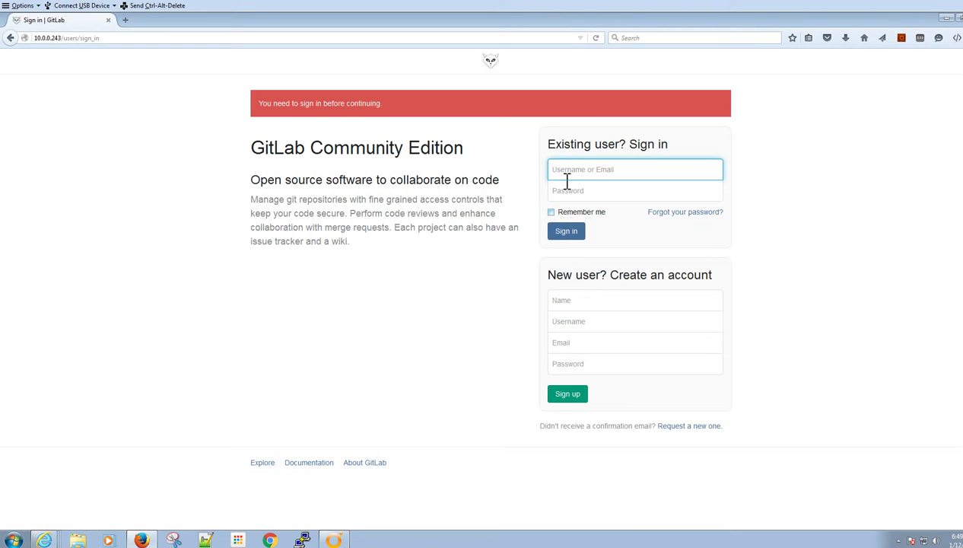
- Sign in to GitLab with the administrator account's username and password
click(557, 175)
text(git)
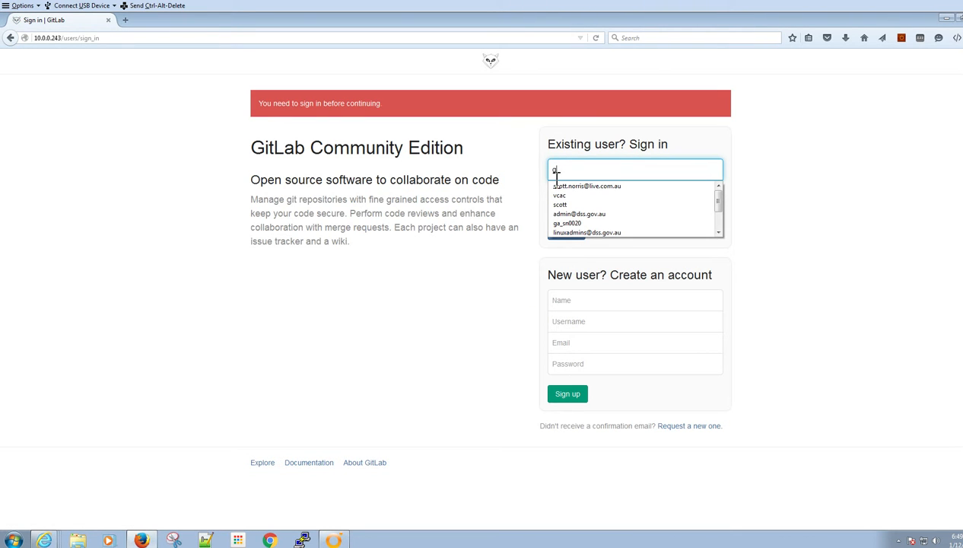
text(_admin)
key(Tab)
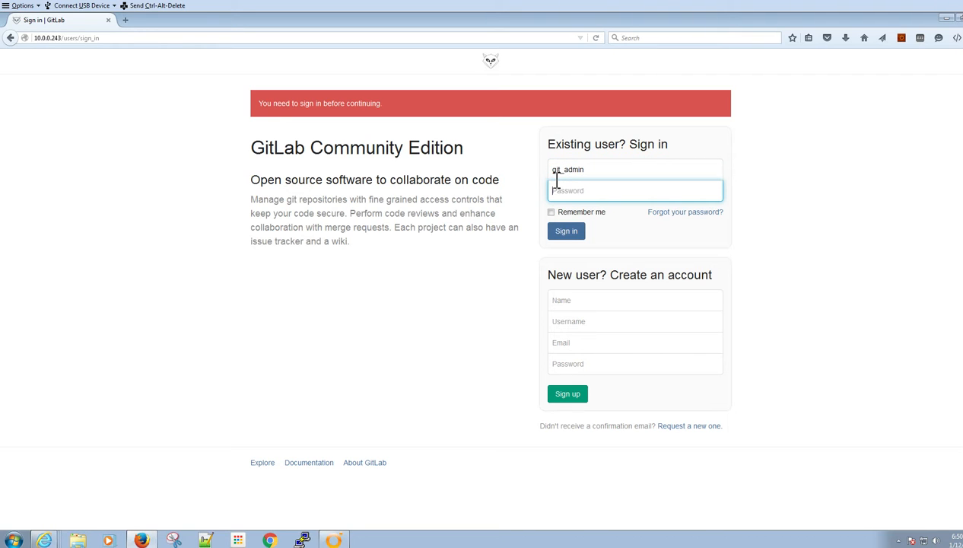
key(BackSpace)
key(Return)
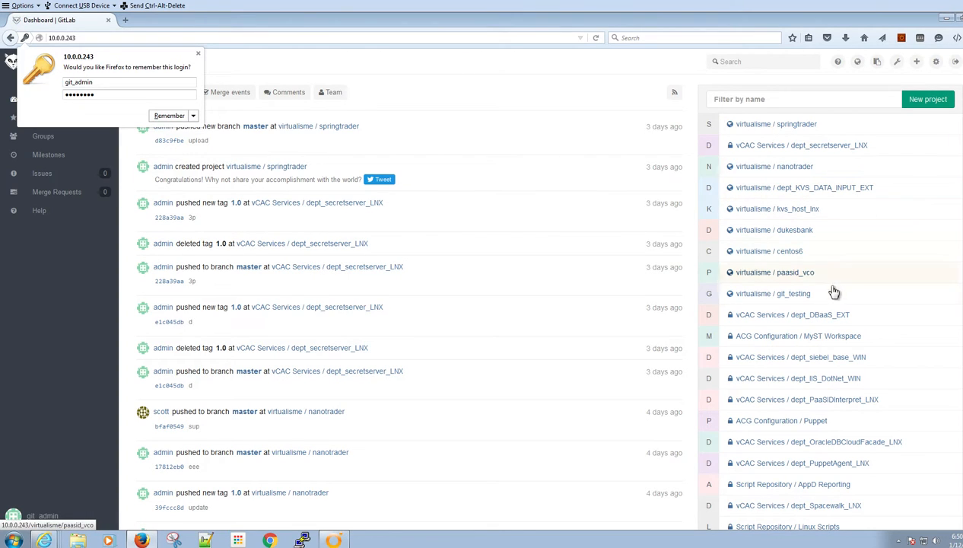
- Open the CONFIGURE file of the vCAC Services / dept_secretserver_LNX project and read through the whole script
click(856, 145)
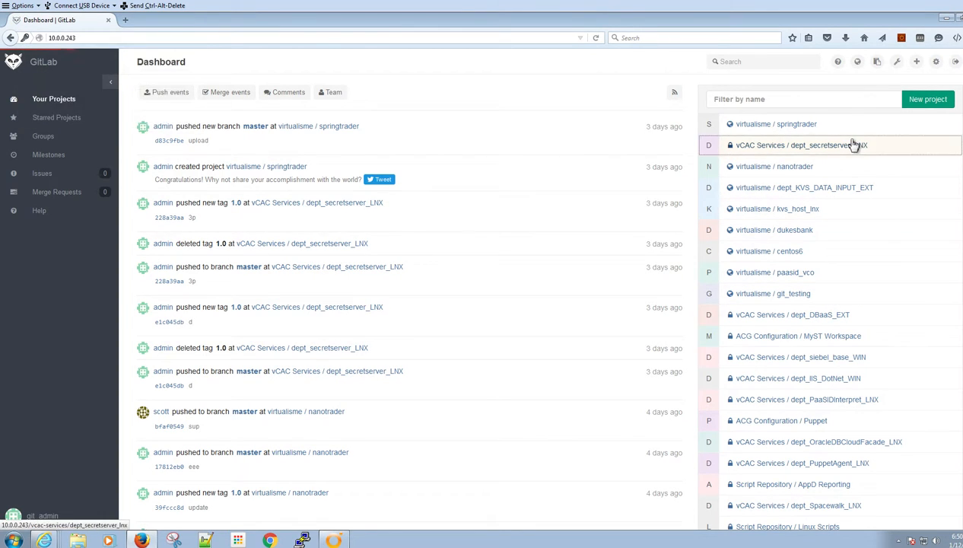
click(22, 117)
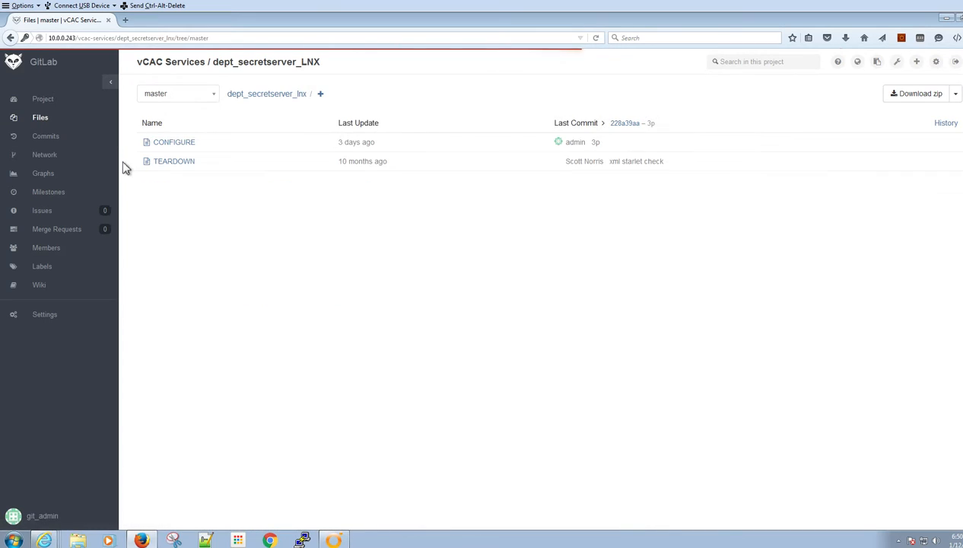
click(181, 143)
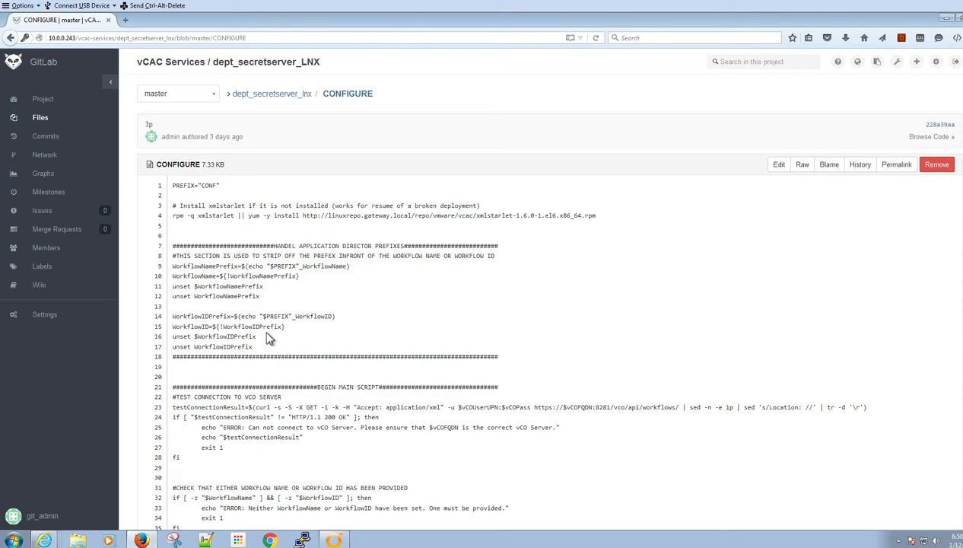
scroll(268, 338, down, 8)
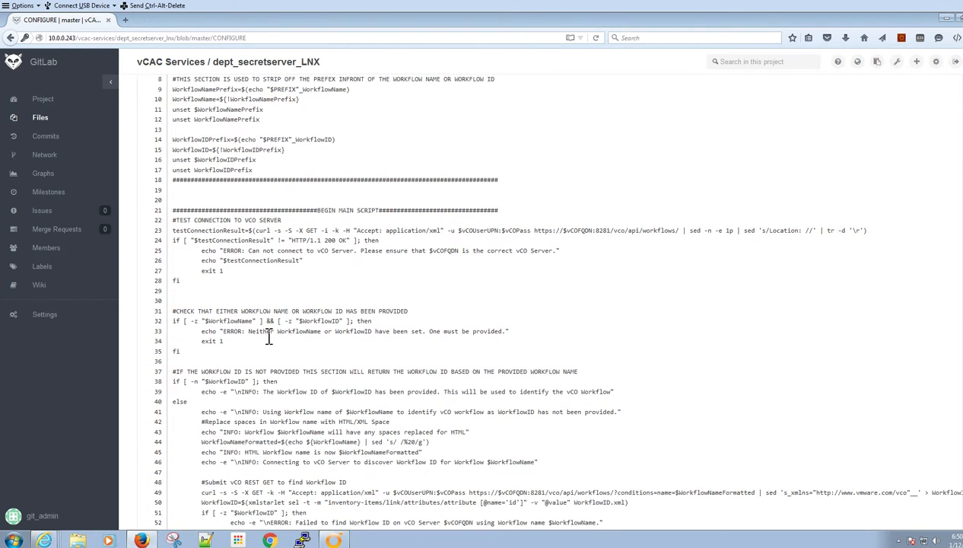
scroll(268, 338, down, 20)
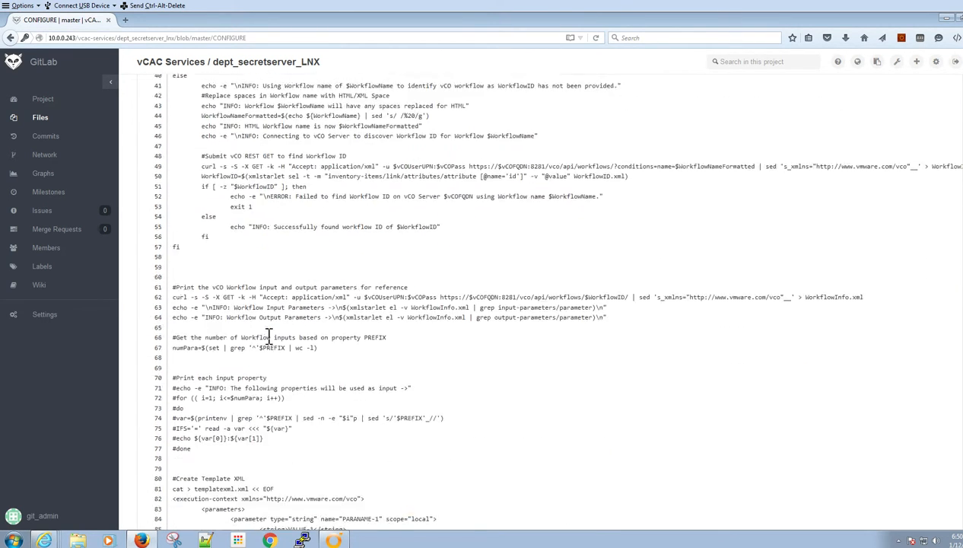
scroll(268, 338, down, 10)
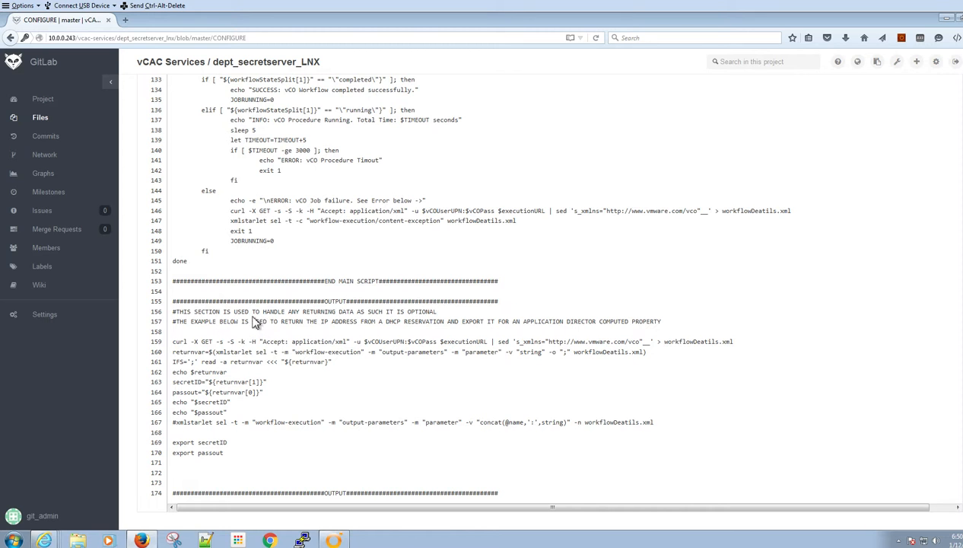
scroll(248, 309, up, 15)
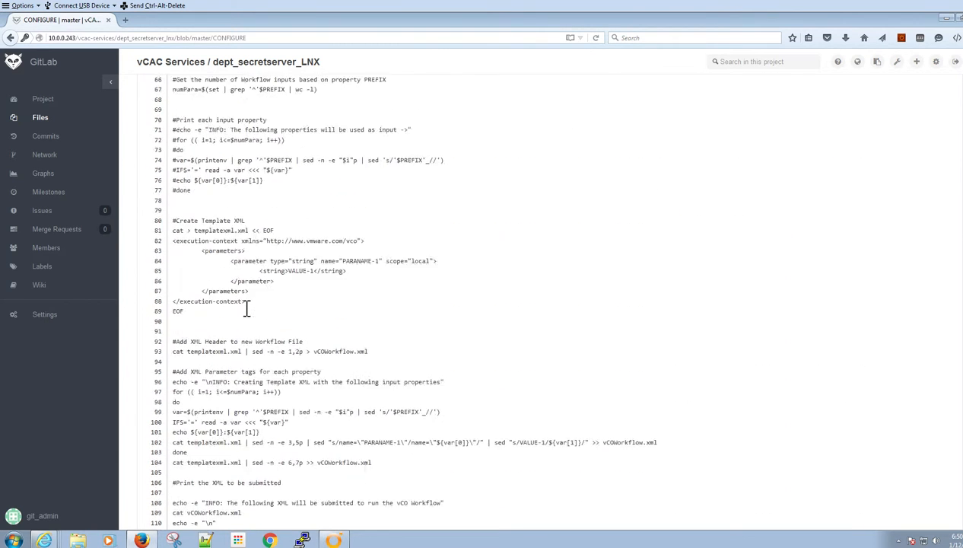
scroll(247, 309, up, 15)
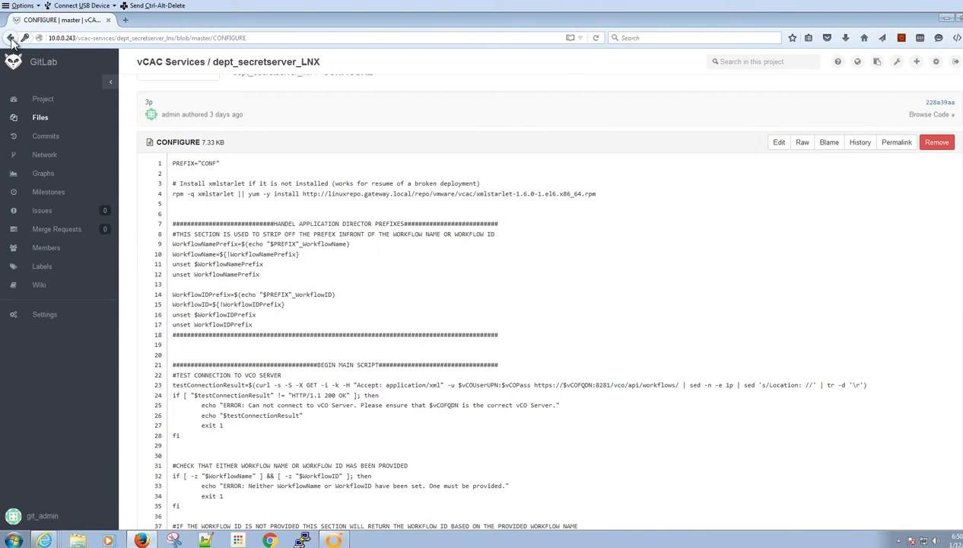
- Return to vRealize Automation Application Services and open the blueprint of version 1.5.0 of the Nanotrader_new application
click(945, 16)
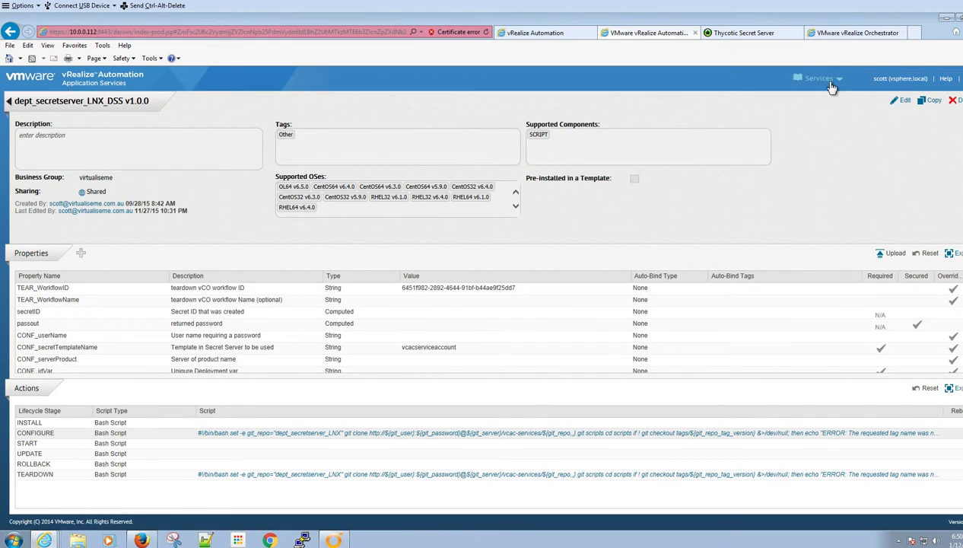
mouse_move(832, 87)
click(763, 99)
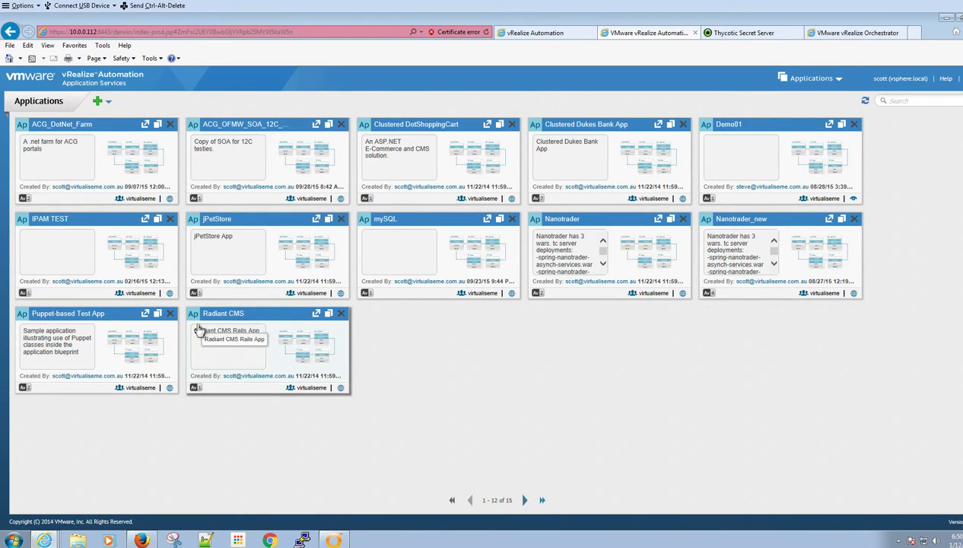
click(791, 248)
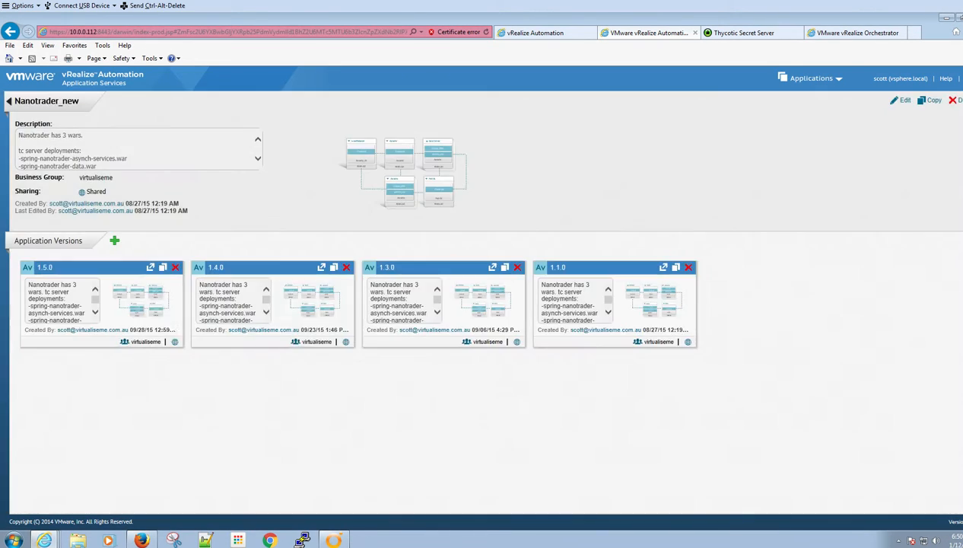
click(123, 314)
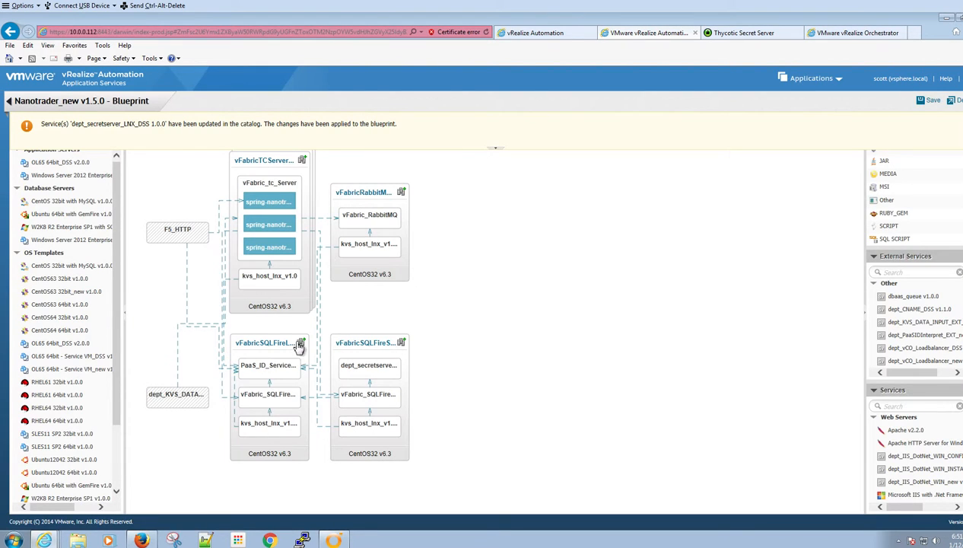
- Examine the properties of the vFabric_SQLFire_Server service in an enlarged view, then restore the blueprint canvas
click(377, 395)
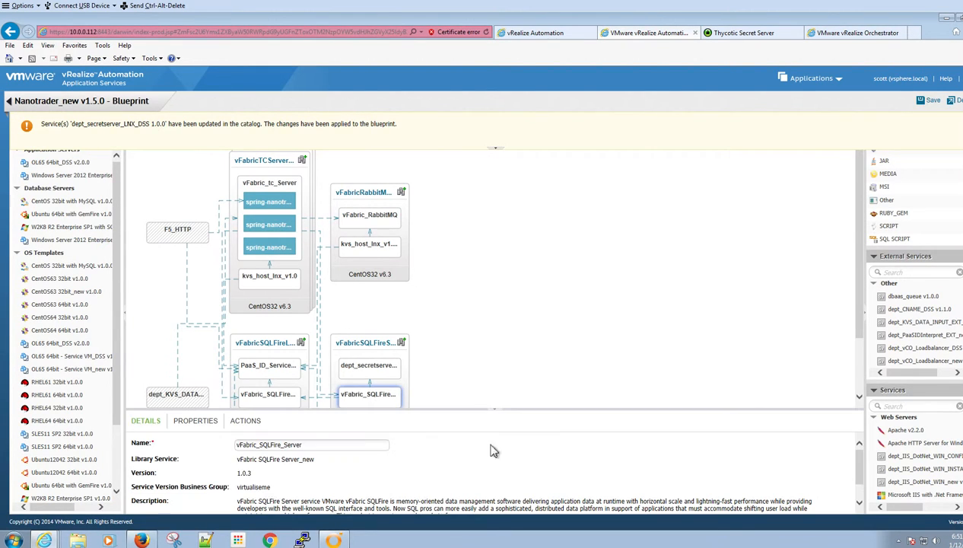
click(195, 421)
drag(400, 410, 399, 204)
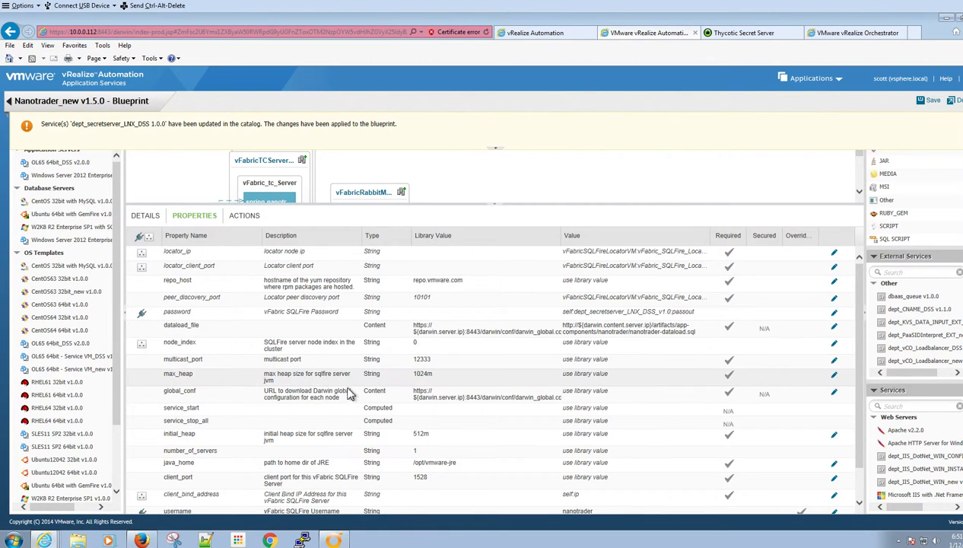
scroll(351, 400, down, 1)
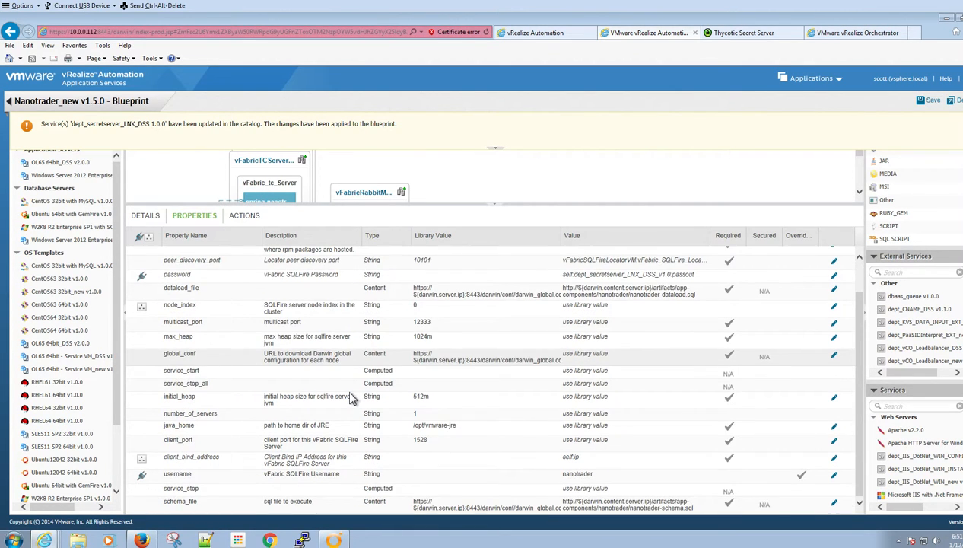
scroll(351, 399, up, 1)
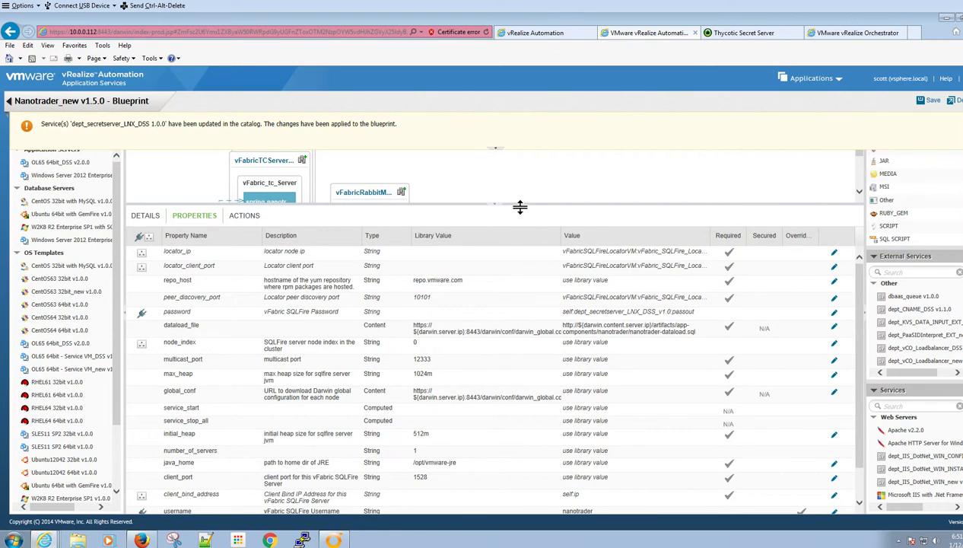
drag(520, 207, 487, 373)
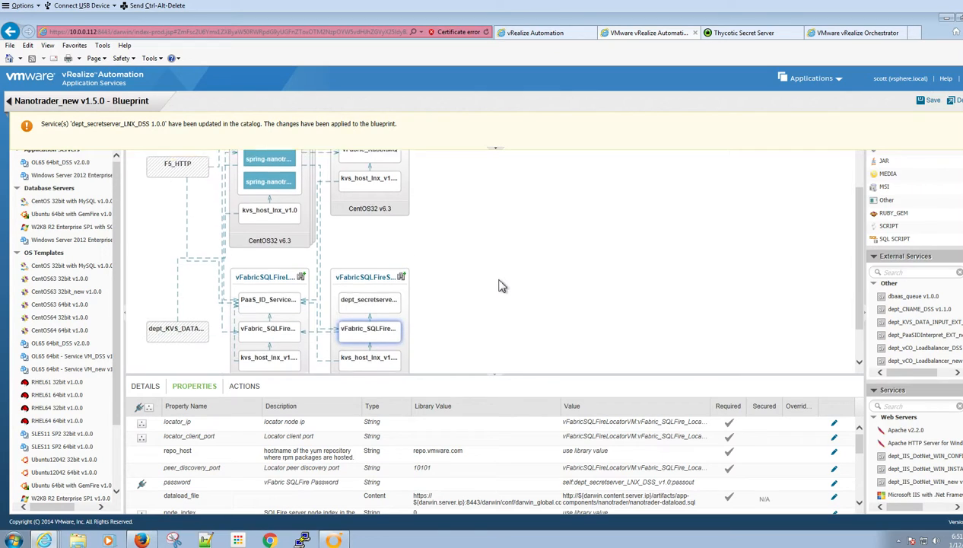
- Select the vFabric SQLFire service in the SQLFire locator node and look through its properties
click(274, 326)
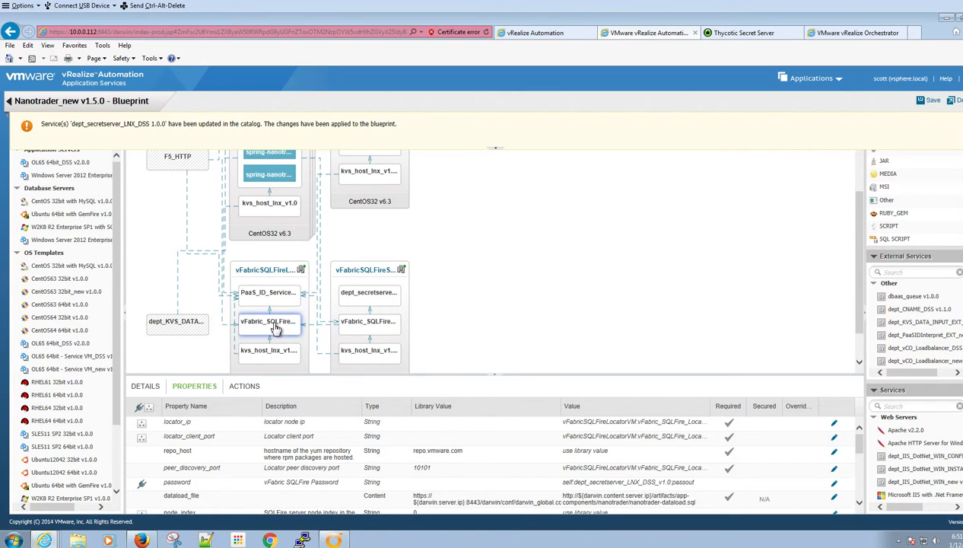
scroll(511, 449, down, 2)
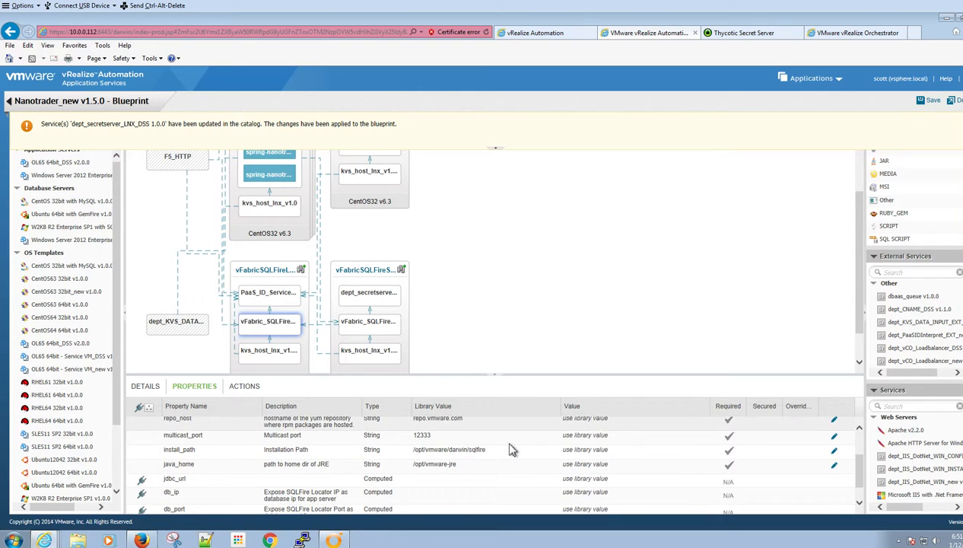
scroll(511, 449, down, 1)
scroll(512, 448, up, 2)
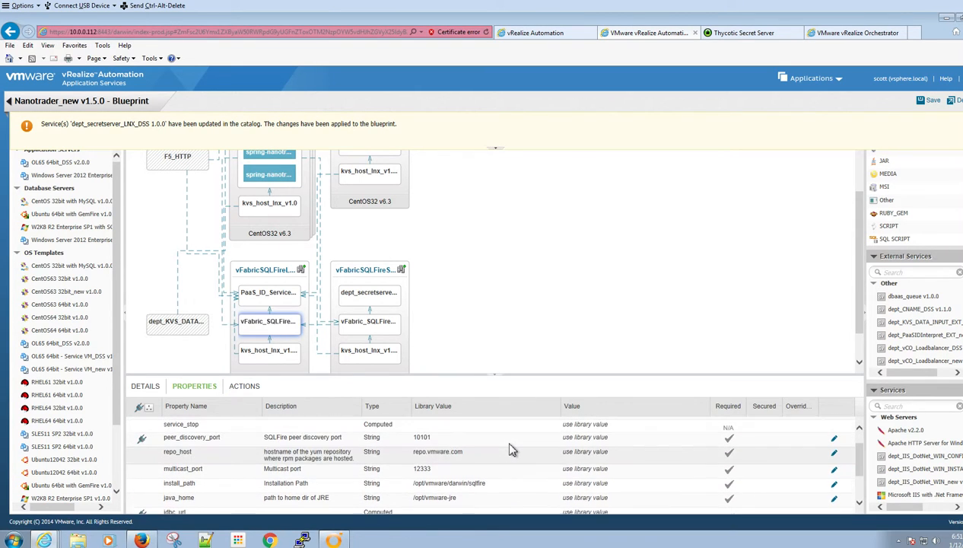
scroll(511, 449, up, 1)
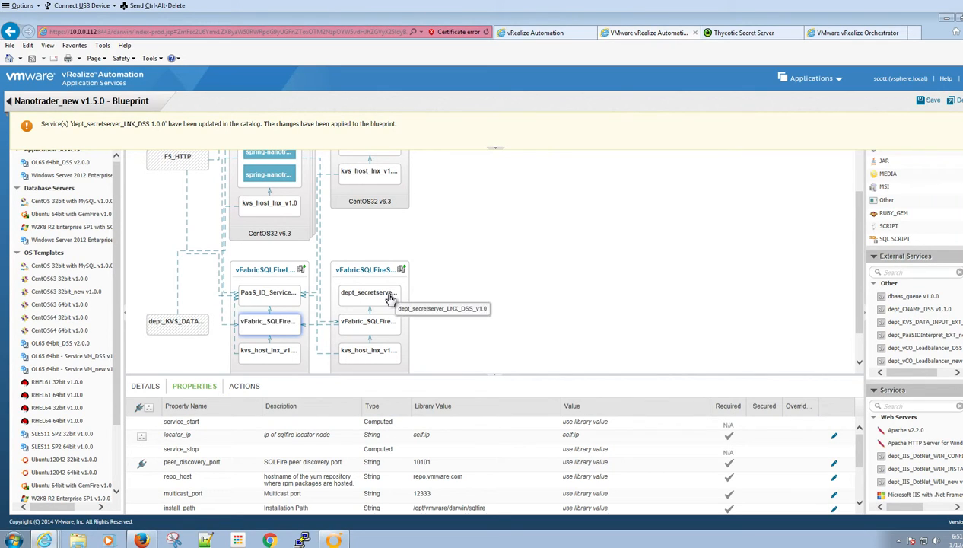
- Reselect the vFabric_SQLFire_Server service, review its properties and highlight the password property in an enlarged view
click(379, 332)
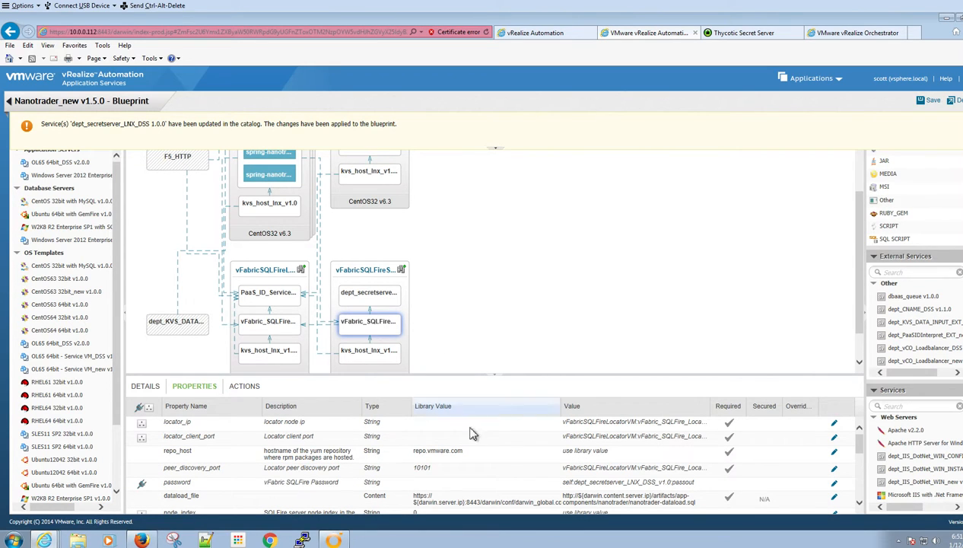
scroll(468, 435, down, 5)
scroll(472, 444, down, 5)
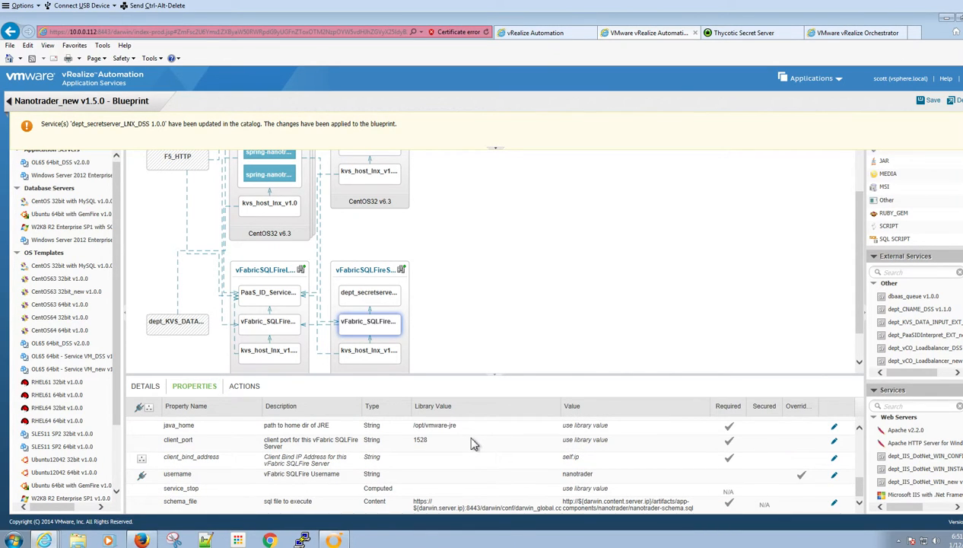
scroll(472, 444, up, 10)
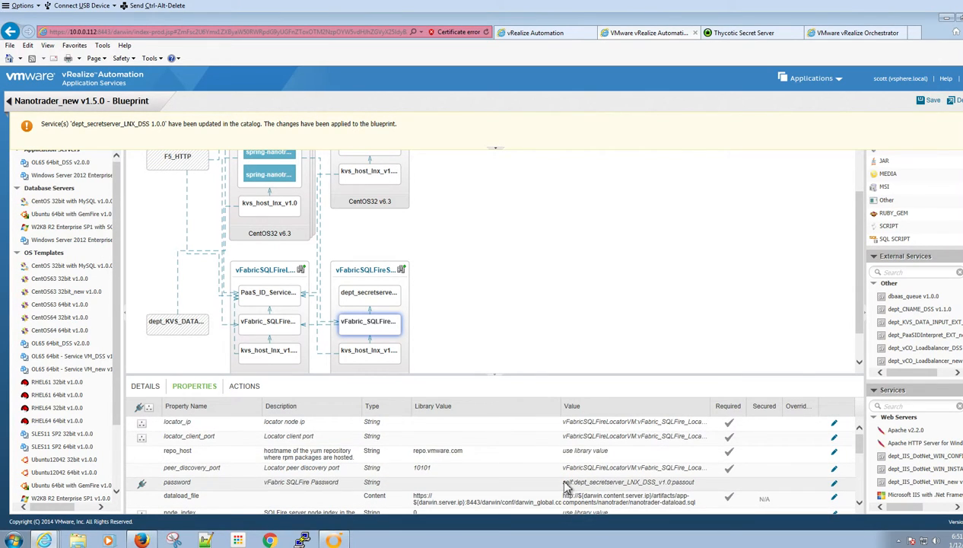
click(511, 479)
drag(527, 378, 518, 204)
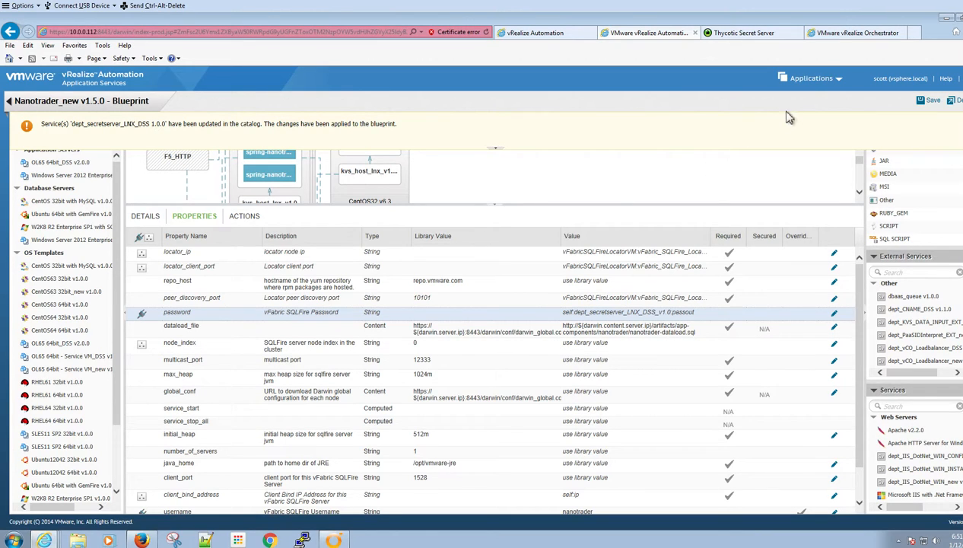
- Return to the applications list, browse it and open the blueprint of version 4.0.0 of the ACG_OFMW_SOA_12C_DSS application
click(809, 82)
click(774, 97)
click(806, 82)
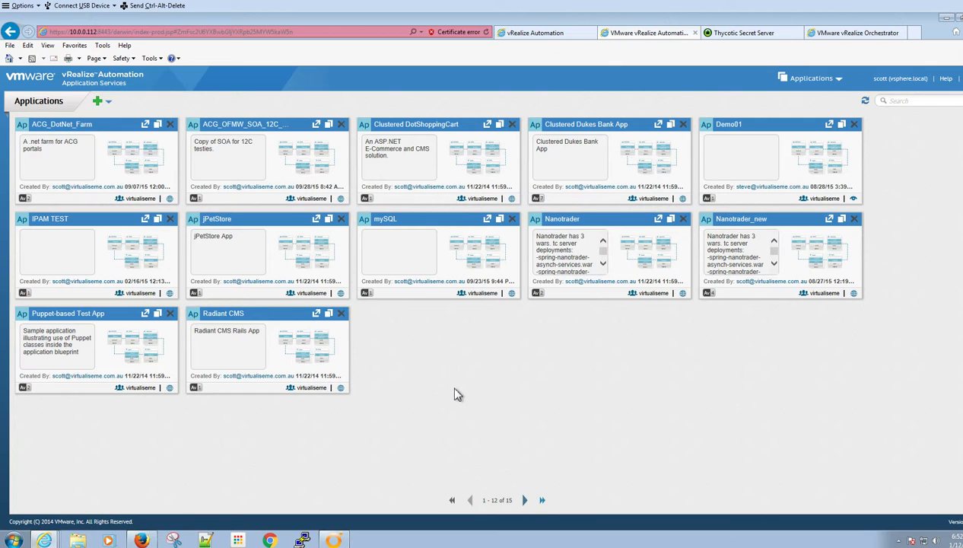
click(524, 500)
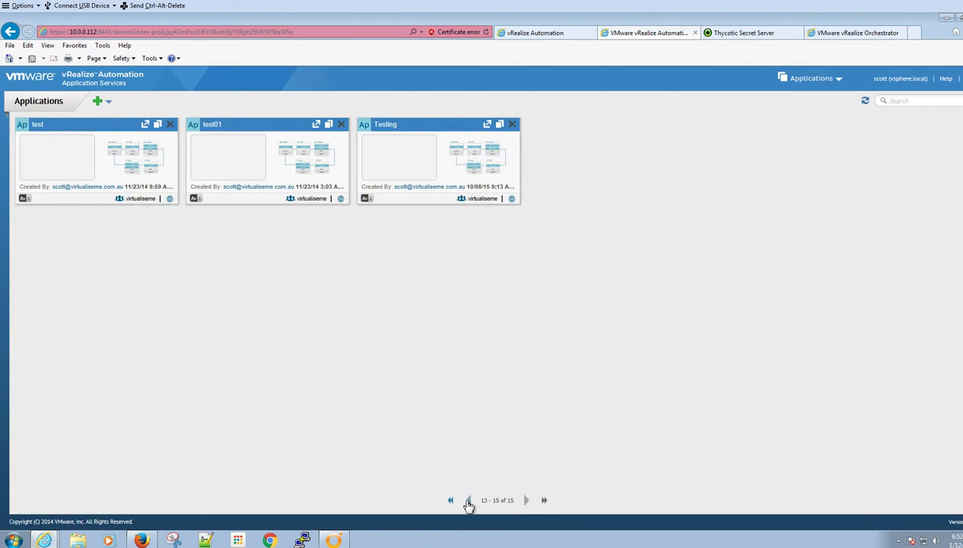
click(469, 502)
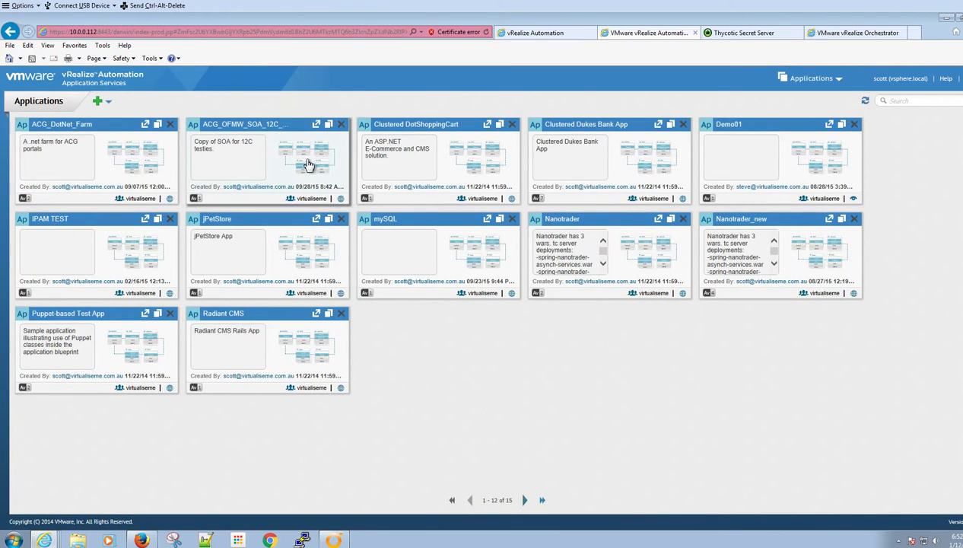
click(306, 165)
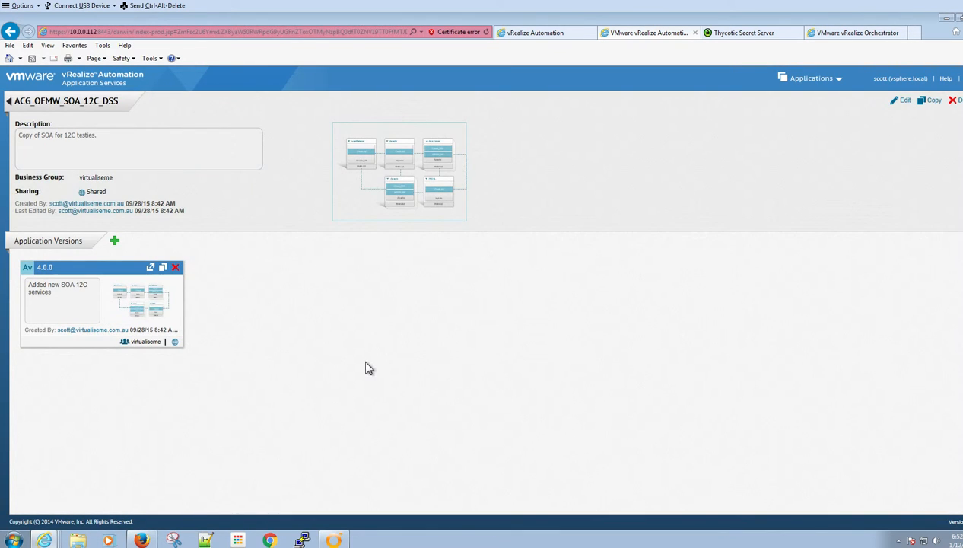
click(386, 169)
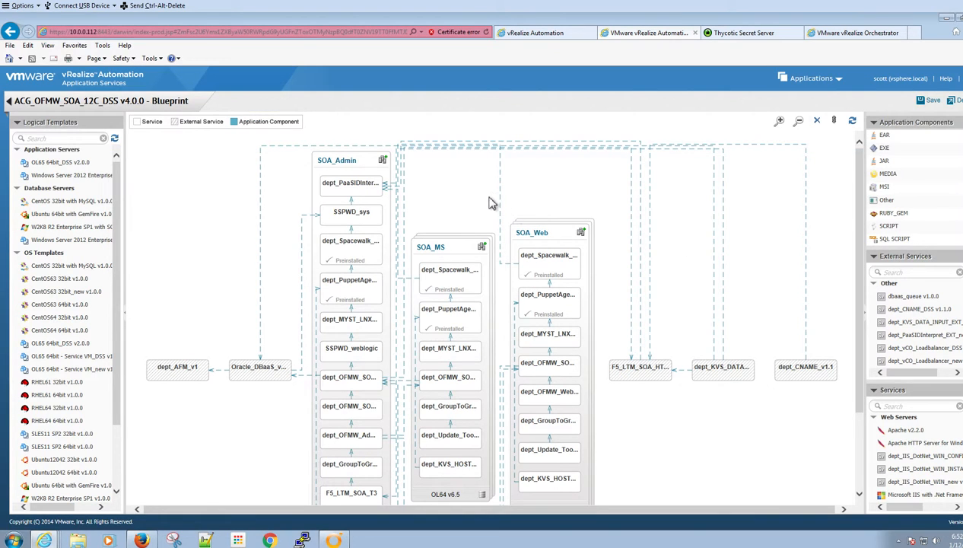
- Examine the SSPWD_weblogic and SSPWD_sys services and the dependent services in the SOA_Admin node of the blueprint
scroll(485, 200, down, 2)
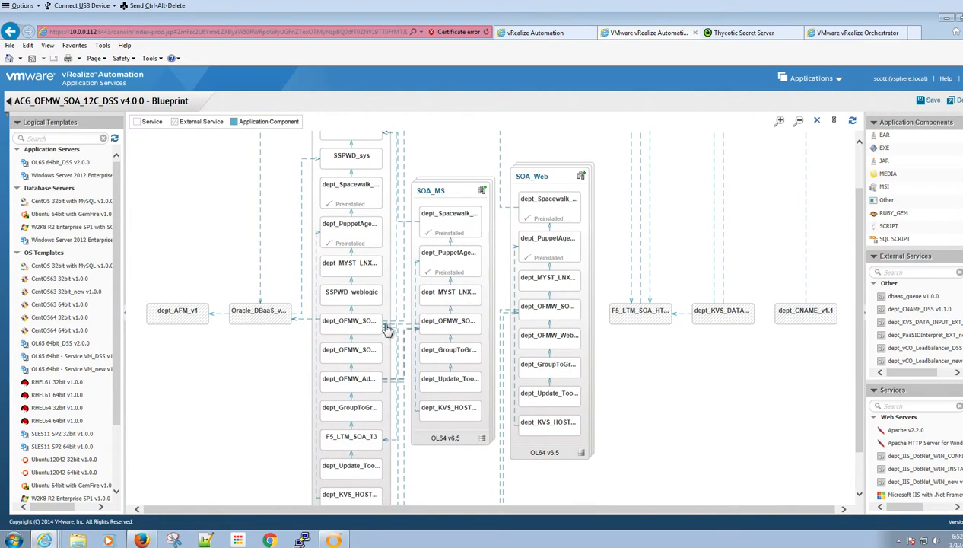
click(350, 296)
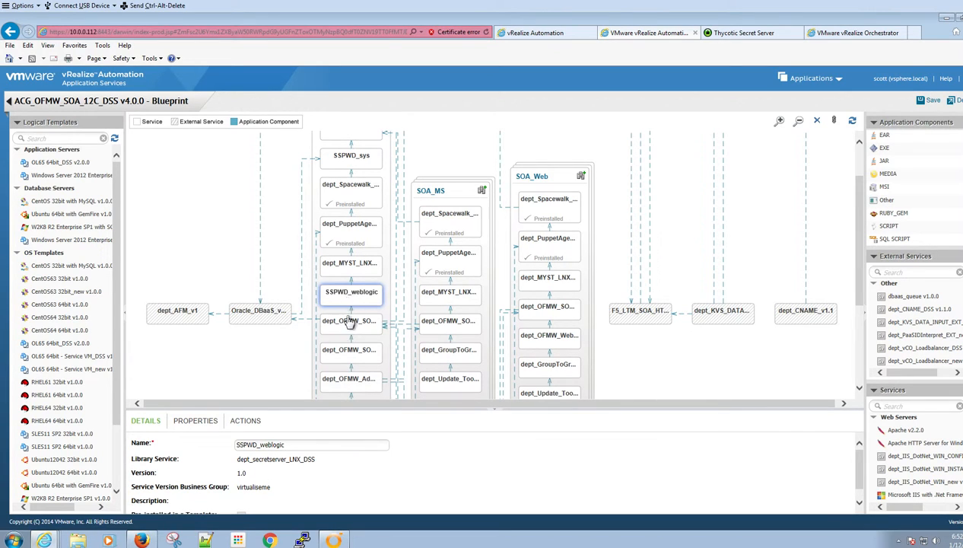
click(349, 322)
click(352, 290)
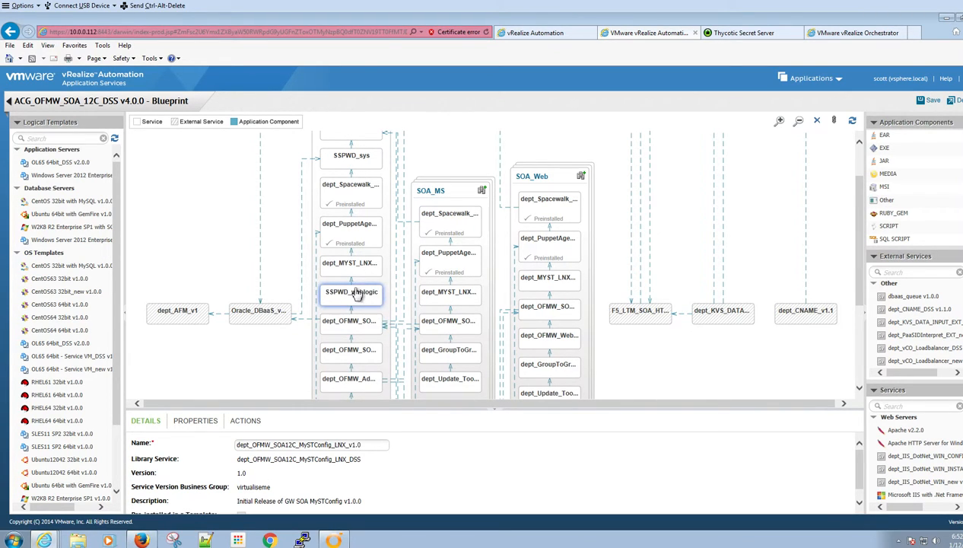
click(360, 157)
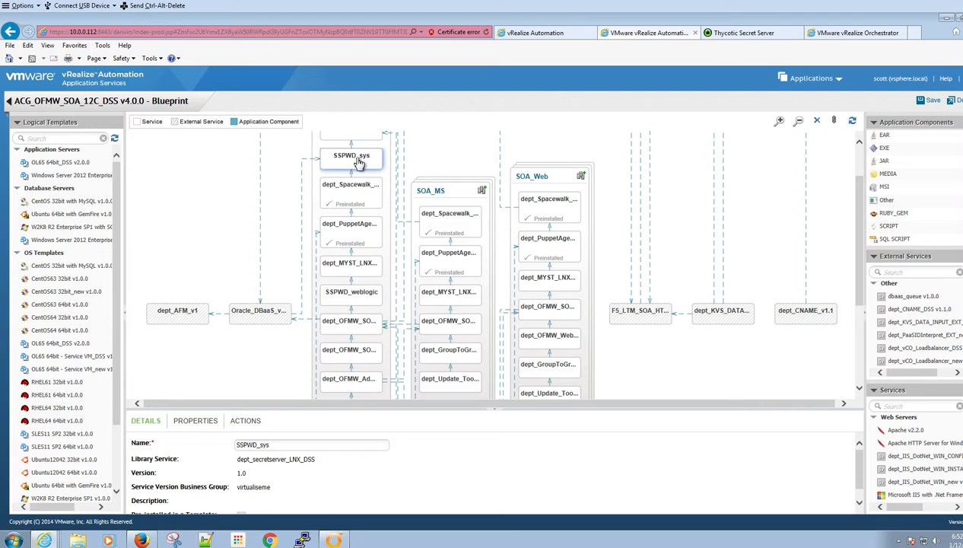
scroll(395, 299, up, 1)
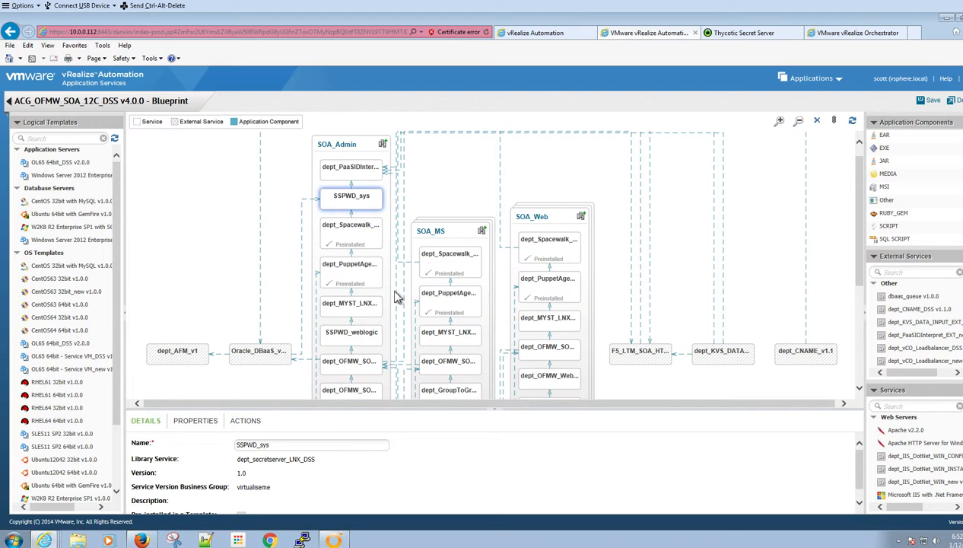
scroll(394, 297, down, 2)
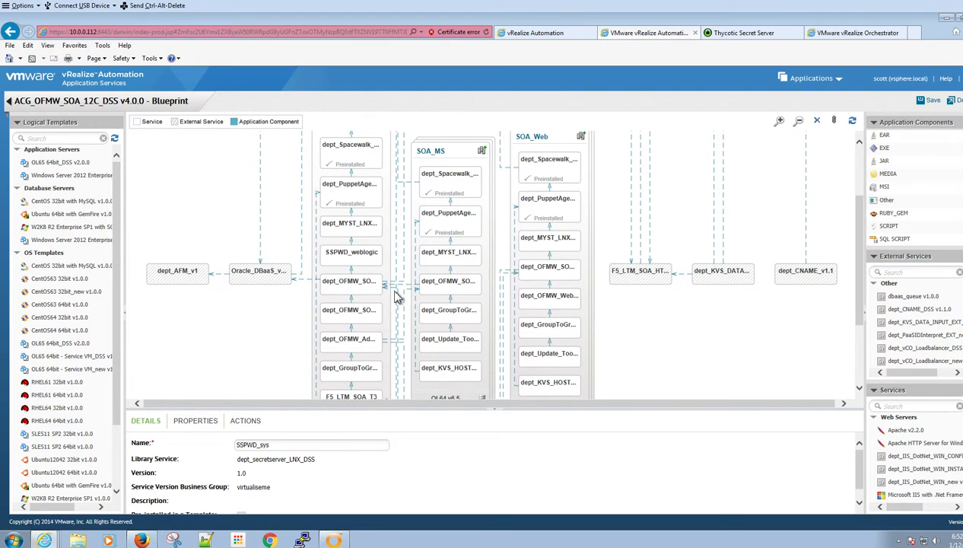
scroll(394, 297, down, 2)
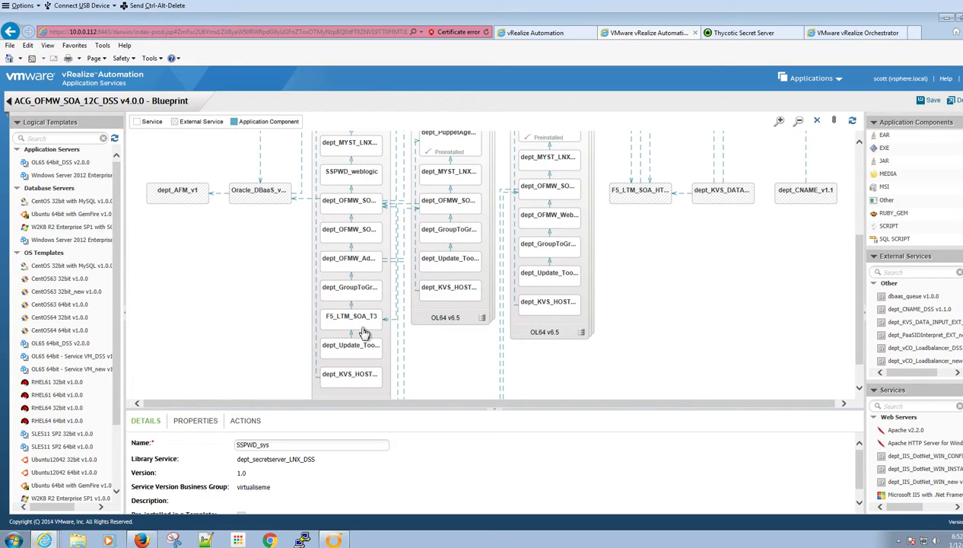
scroll(356, 335, up, 3)
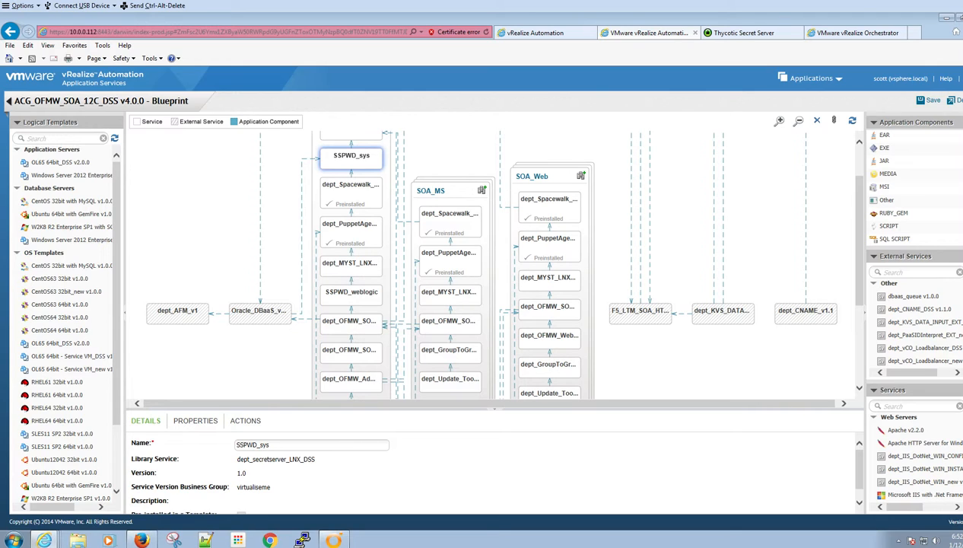
- Switch to vRealize Orchestrator and review the schema and general information of the Deactivate Secret Server Secret by Id workflow
click(809, 77)
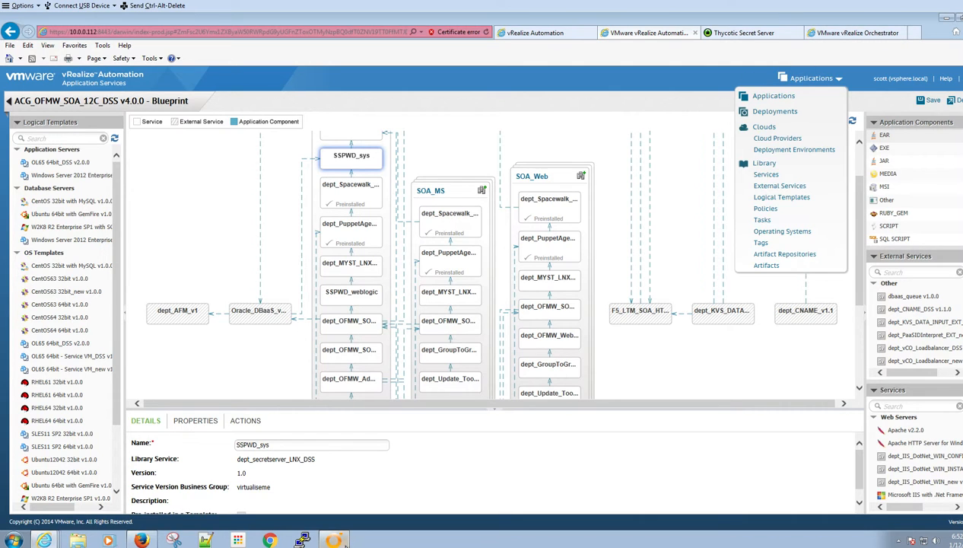
click(335, 540)
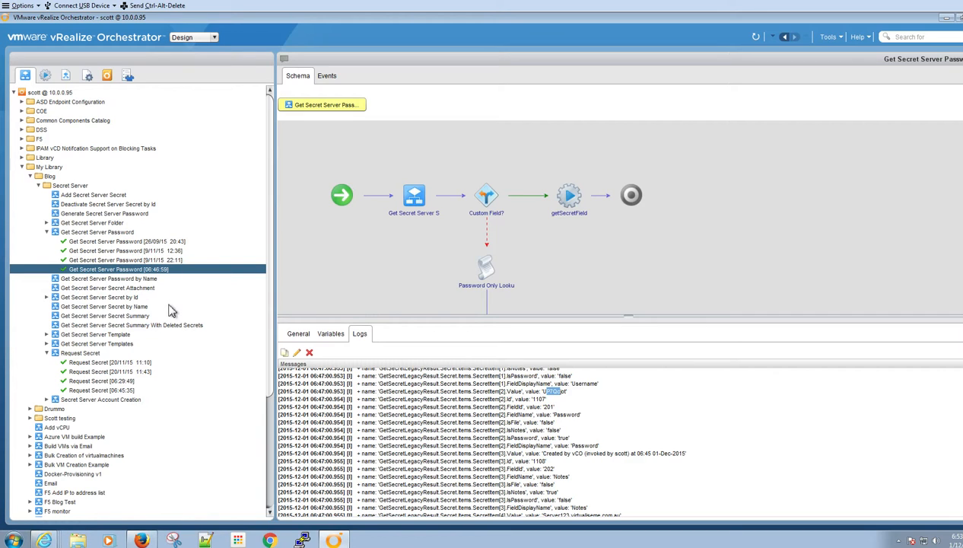
click(77, 204)
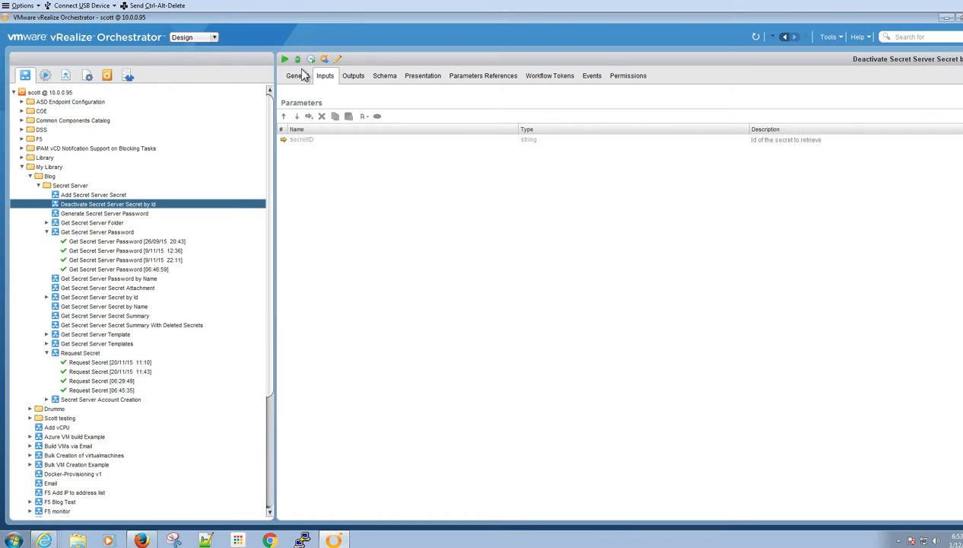
click(359, 79)
click(383, 79)
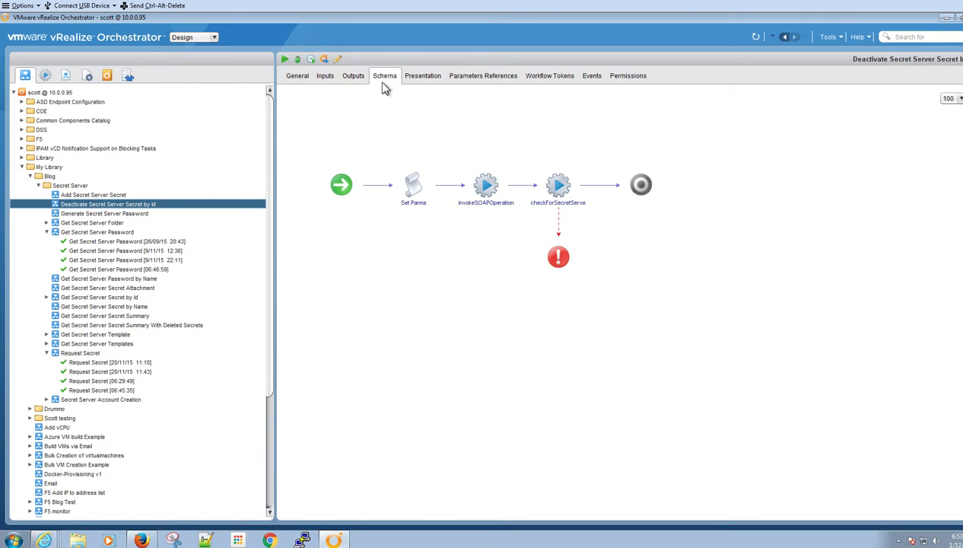
click(298, 76)
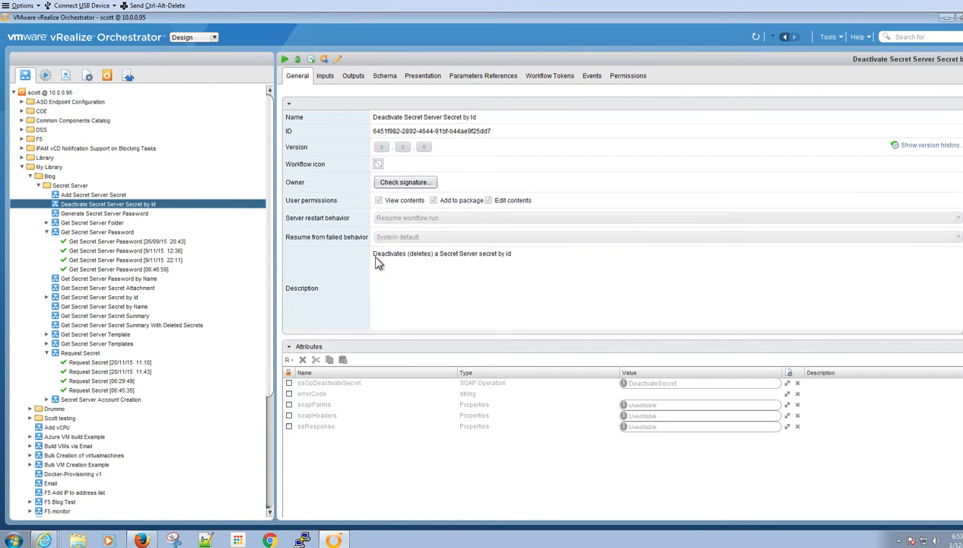
- Run the Deactivate Secret Server Secret by Id workflow for the secret with id 1022
right_click(104, 207)
click(139, 212)
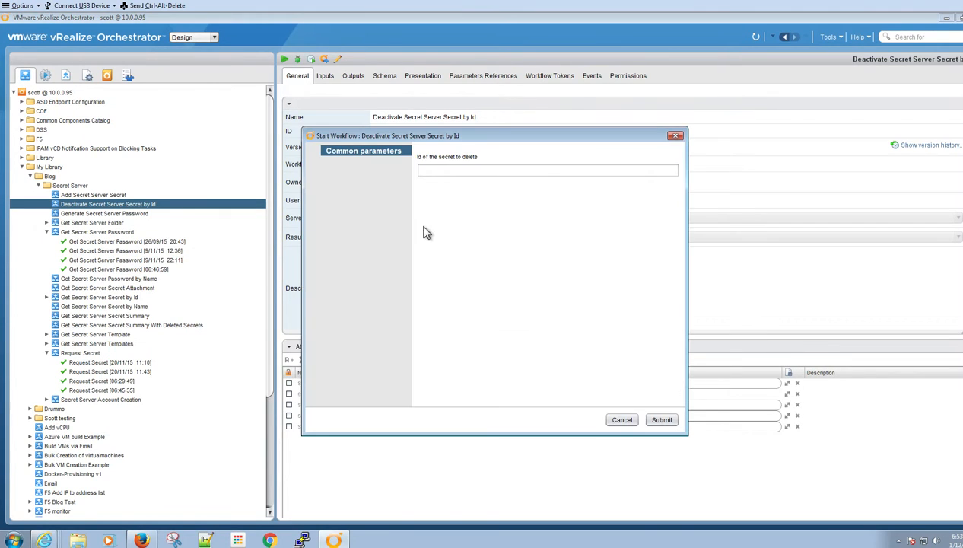
click(456, 171)
text(10)
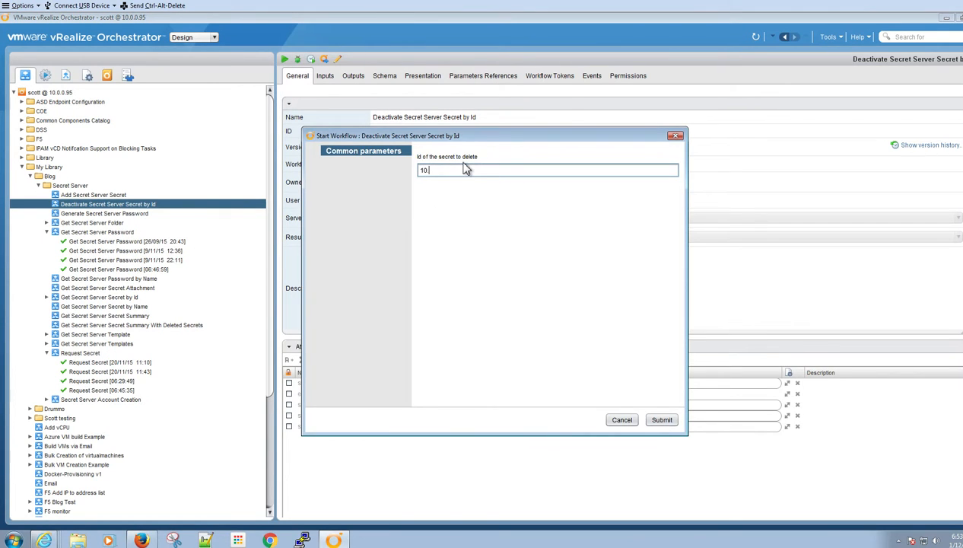
text(22)
click(661, 421)
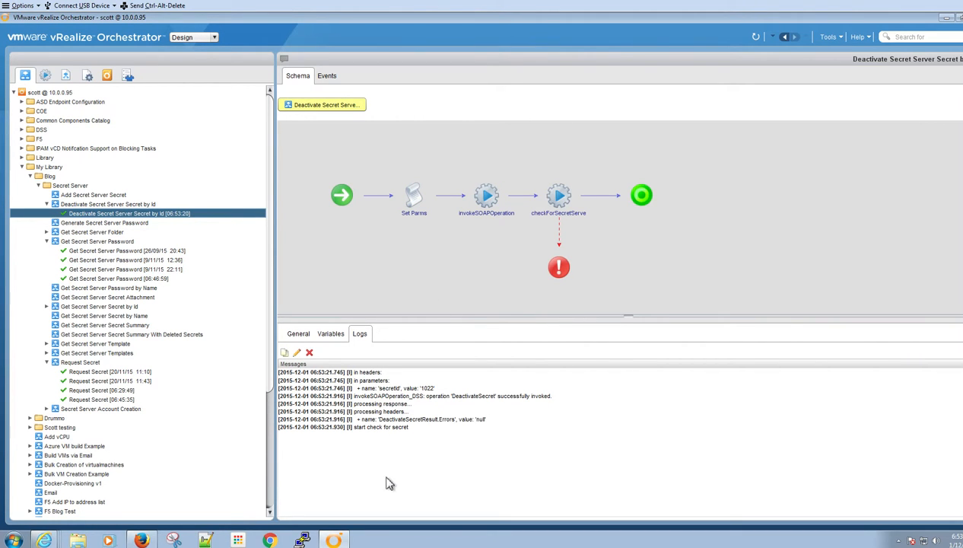
- Switch to Thycotic Secret Server and open the virtualiseme folder under ROOT
click(44, 540)
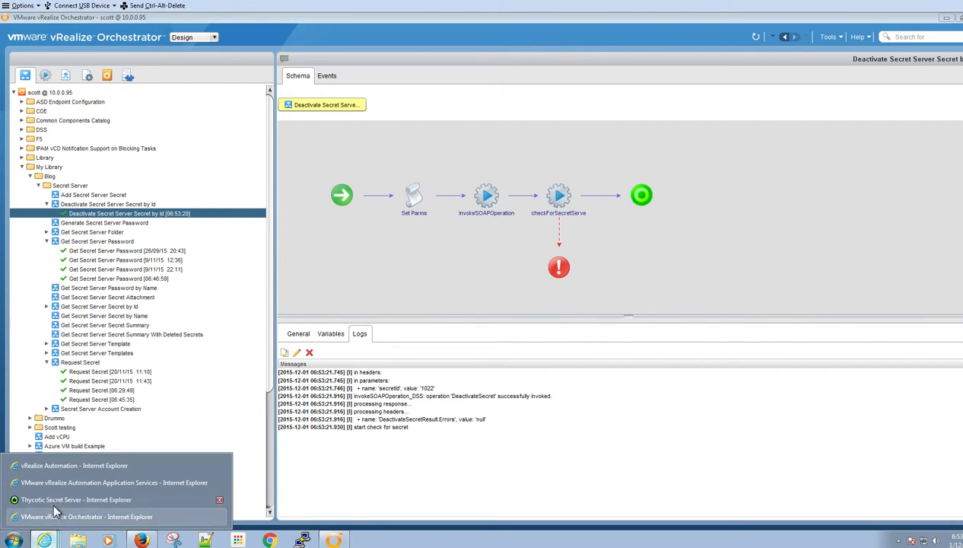
click(84, 496)
click(41, 189)
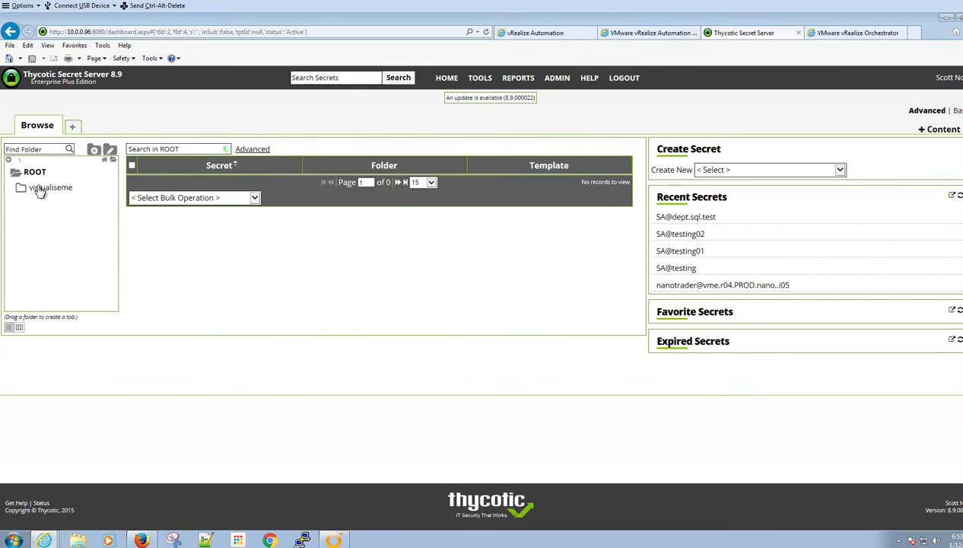